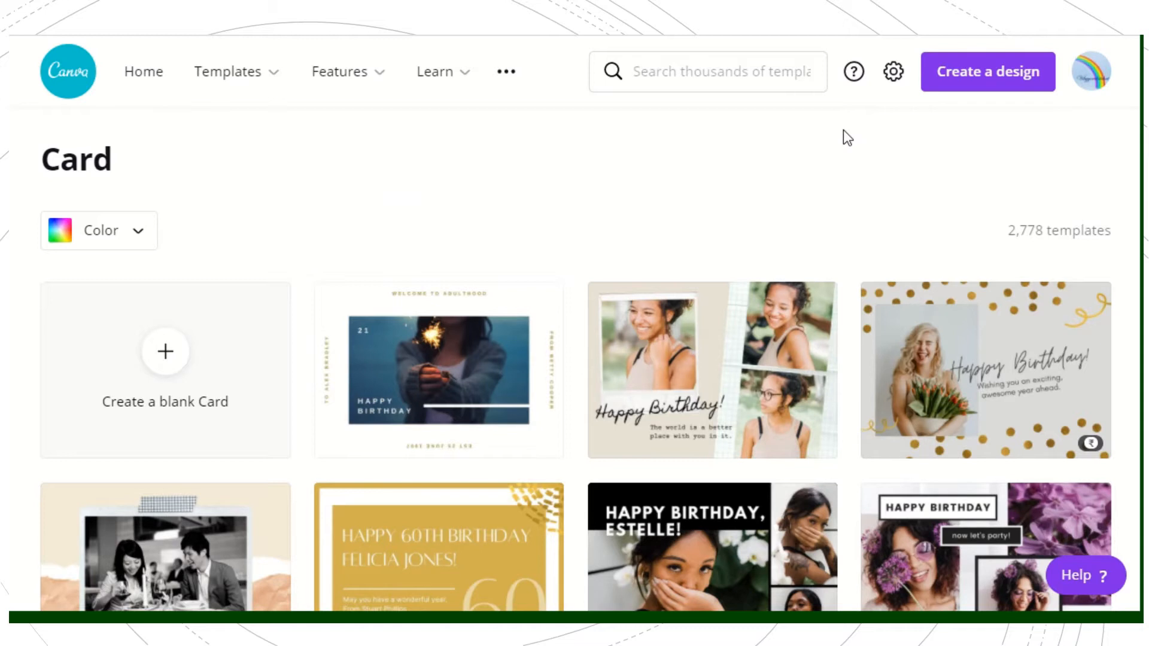
# Step: Search the templates for "card" and choose the standard Card category
pyautogui.click(729, 75)
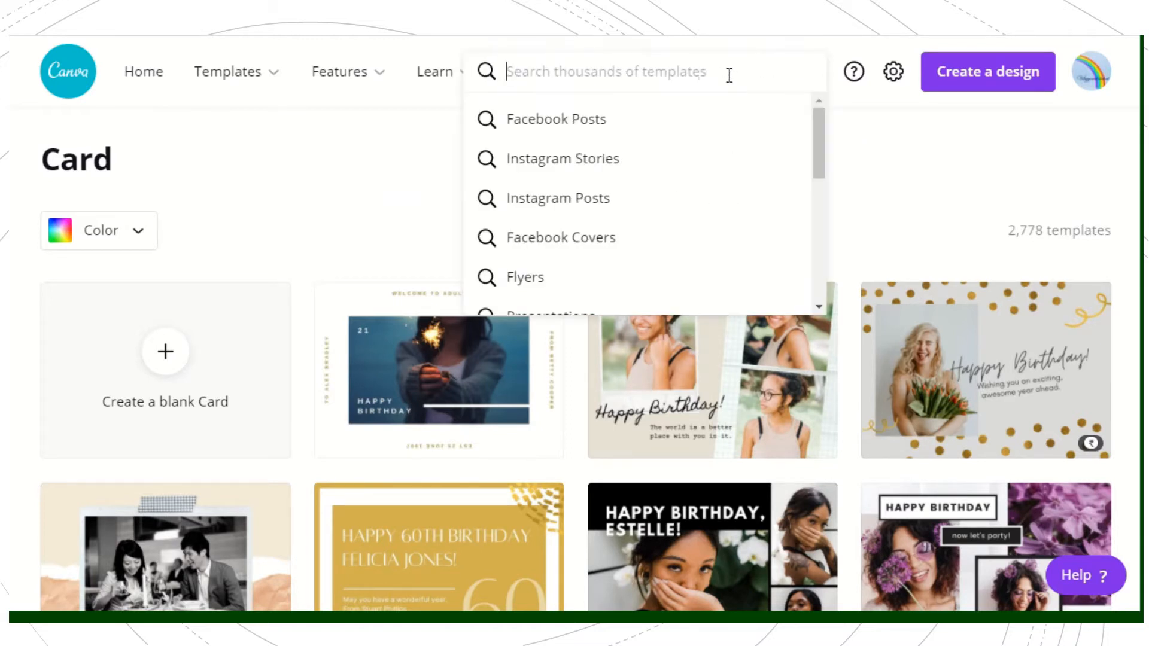
pyautogui.write('ca')
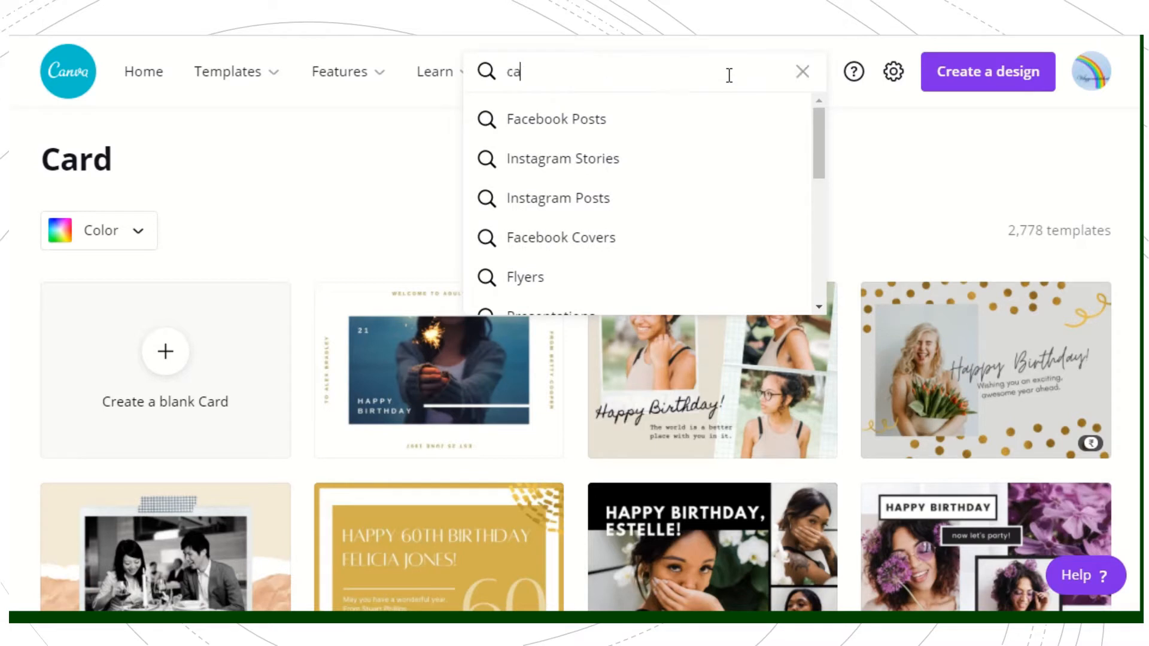
pyautogui.write('rd')
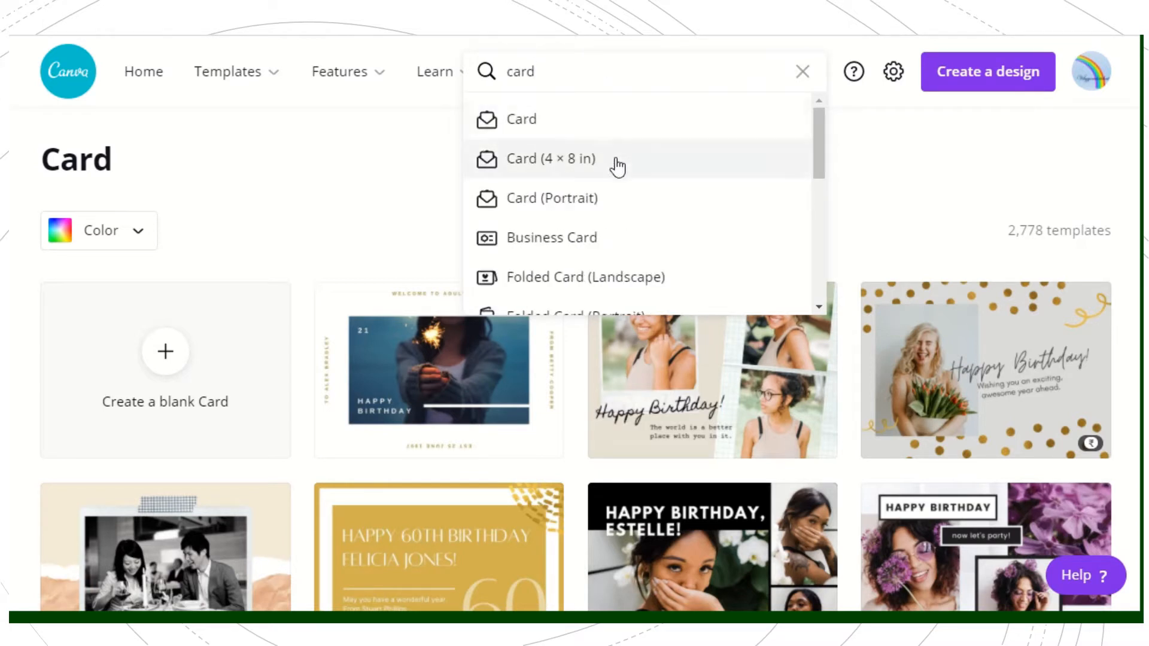
pyautogui.click(603, 126)
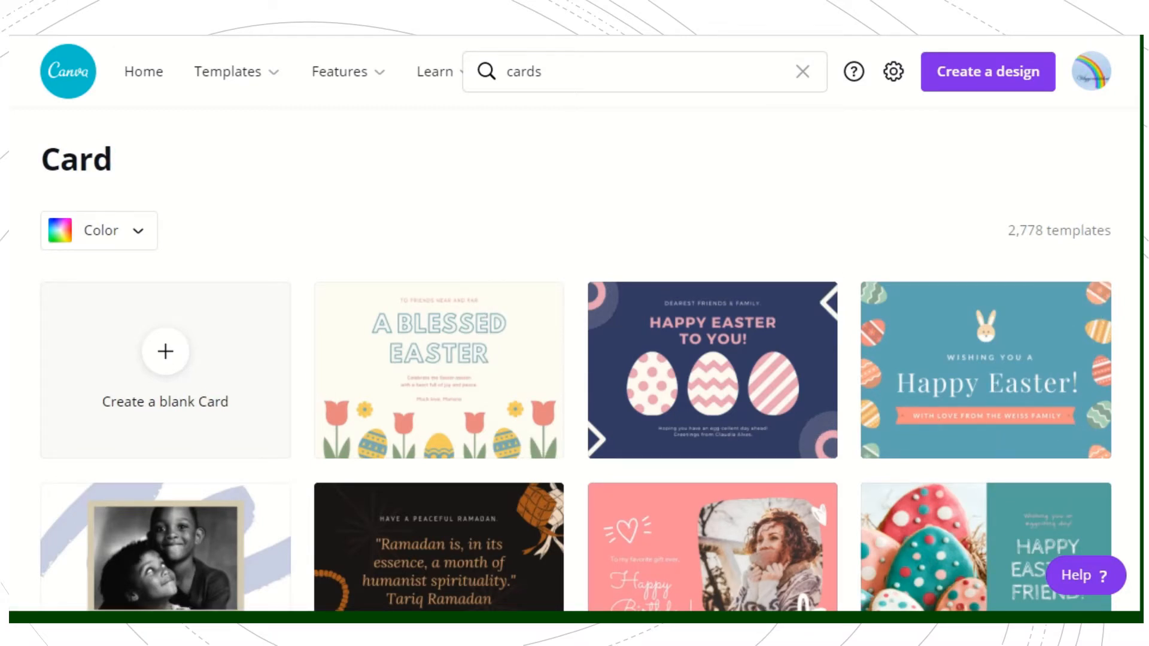
# Step: Open the free orange and blue "The Future Is Bright" card template from the card results
pyautogui.scroll(-7, 576, 359)
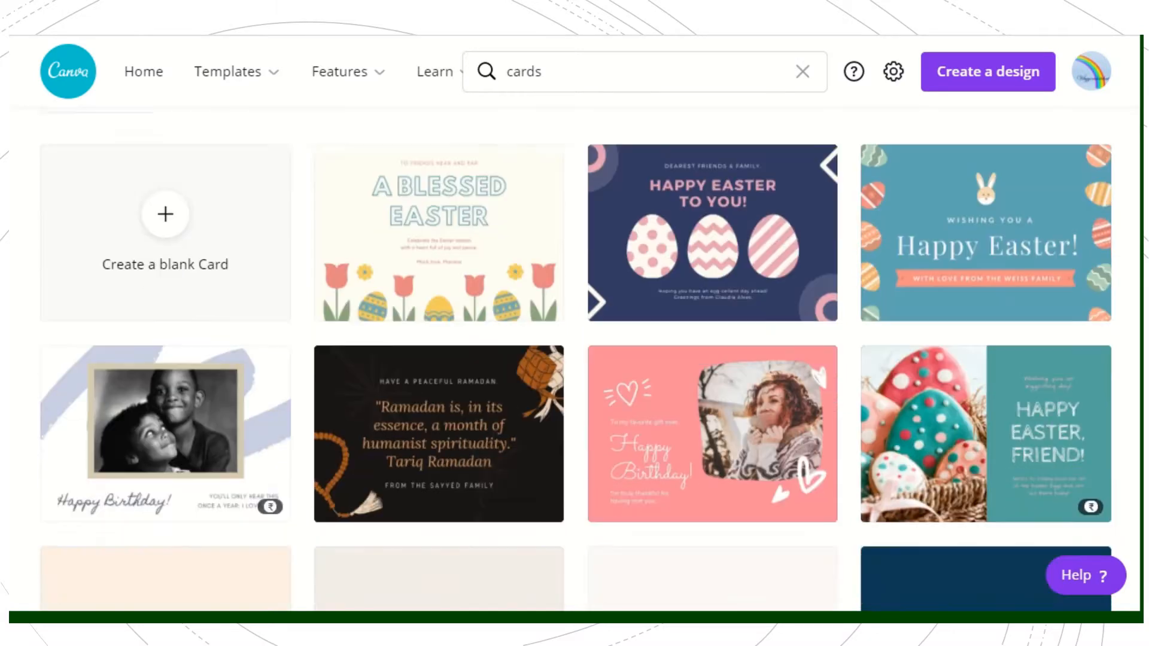
pyautogui.scroll(-7, 576, 359)
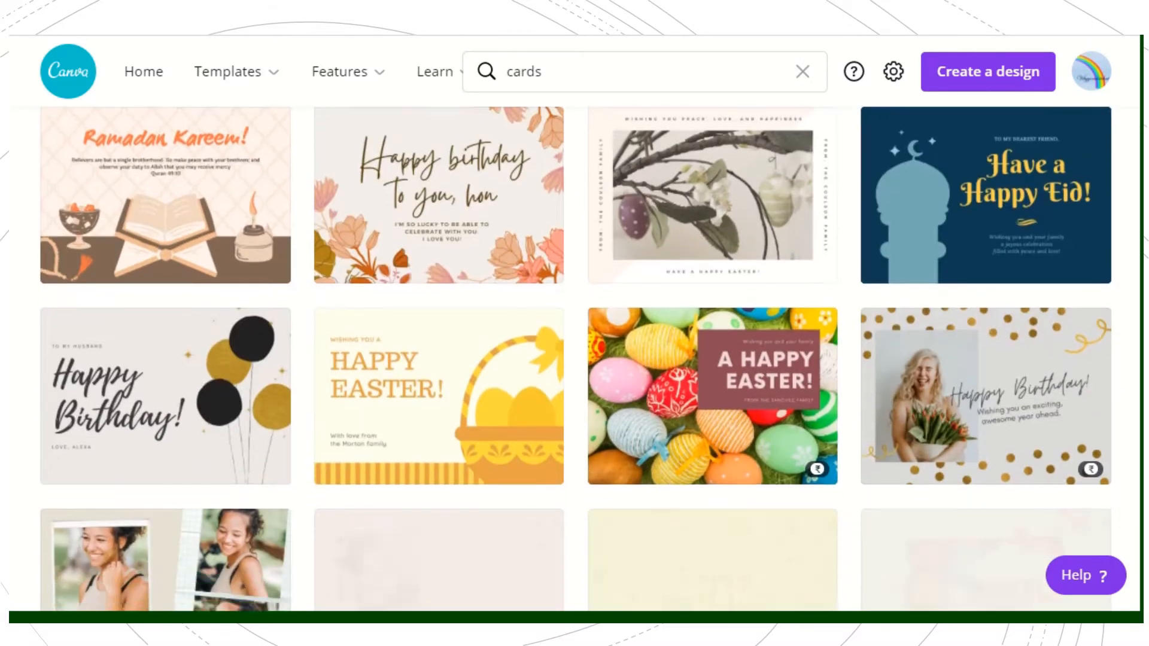
pyautogui.scroll(-5, 577, 359)
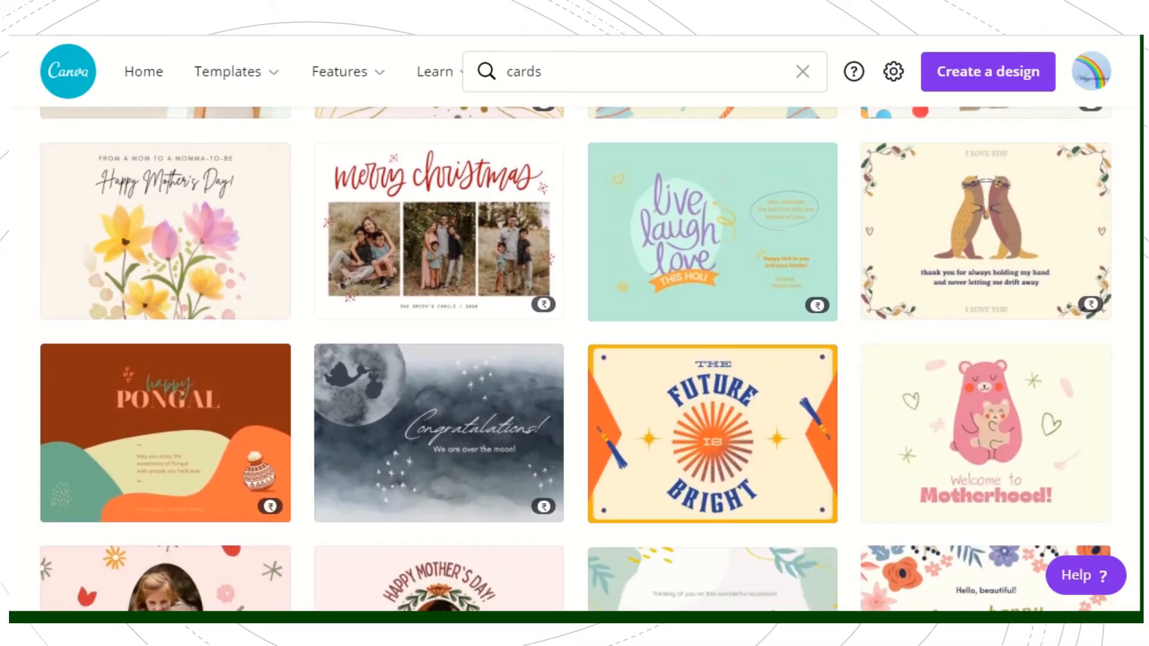
pyautogui.scroll(1, 577, 359)
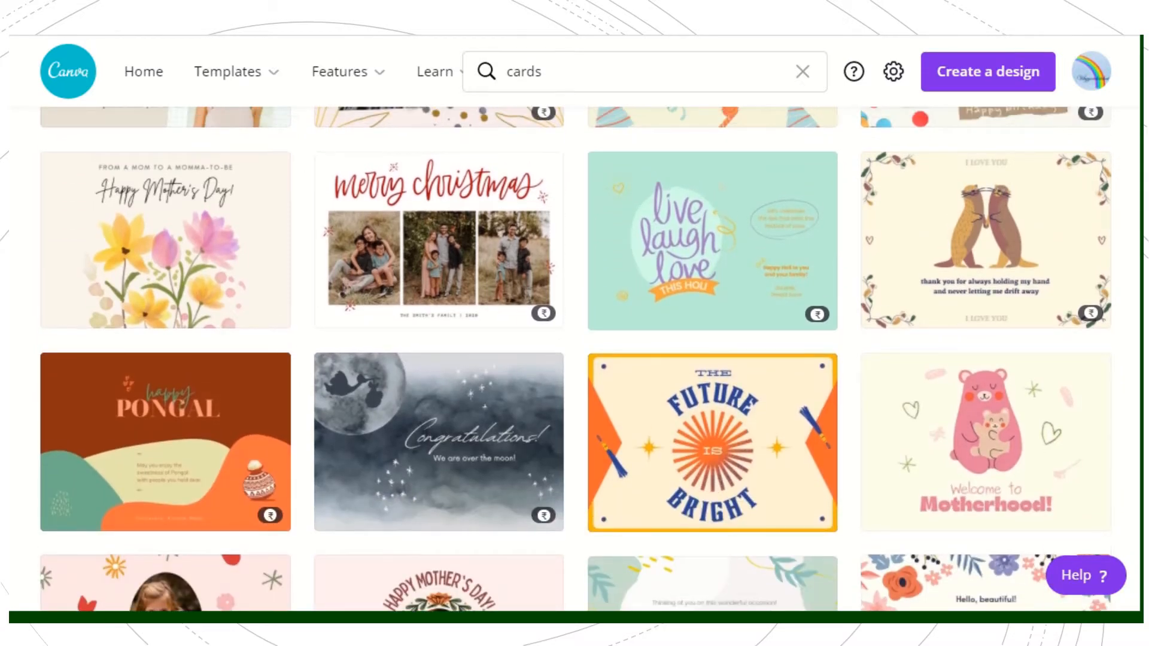
pyautogui.click(667, 419)
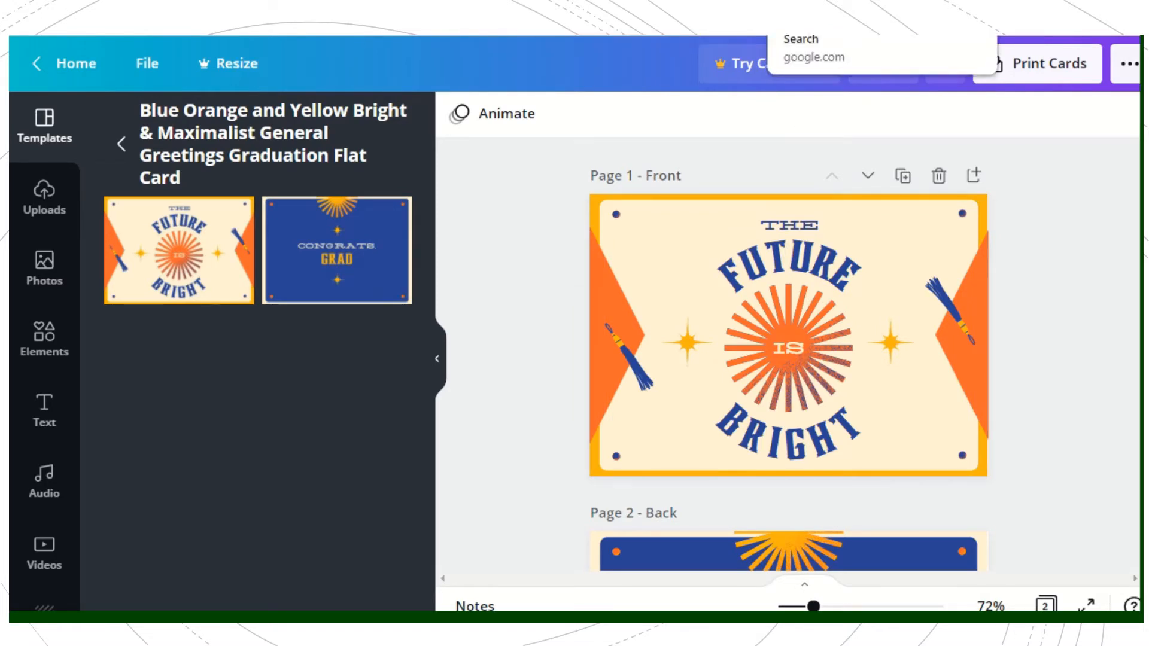
# Step: Switch to the Google image results and copy the enlarged "Happy Labour Day" picture of the toy workers
pyautogui.click(829, 24)
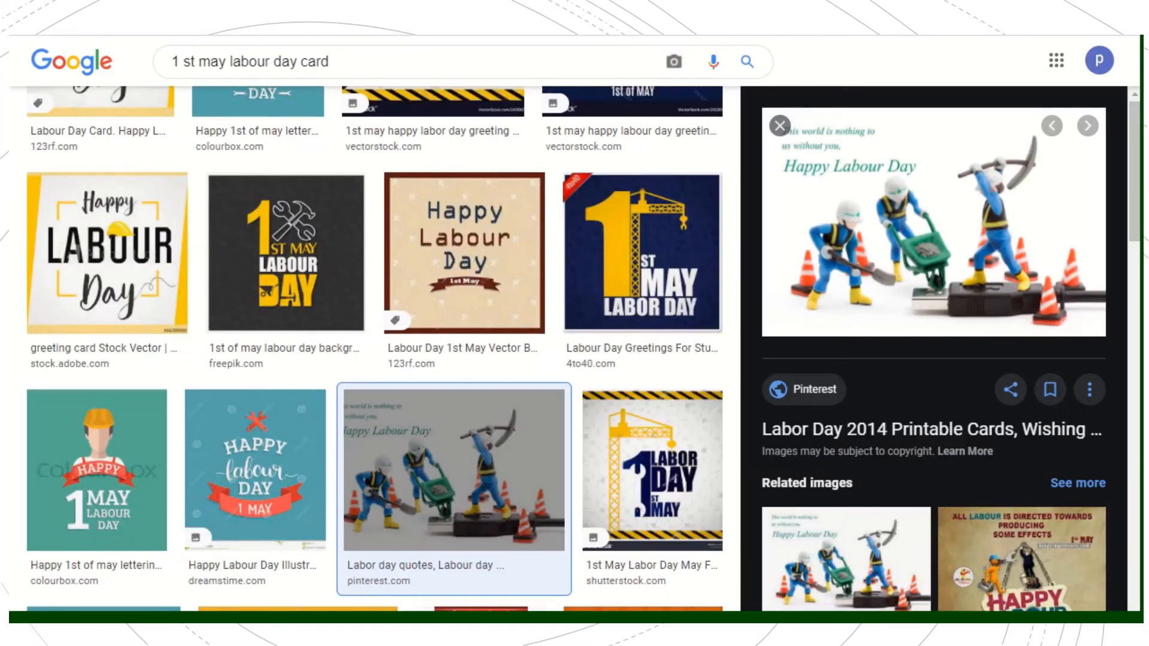
pyautogui.rightClick(878, 174)
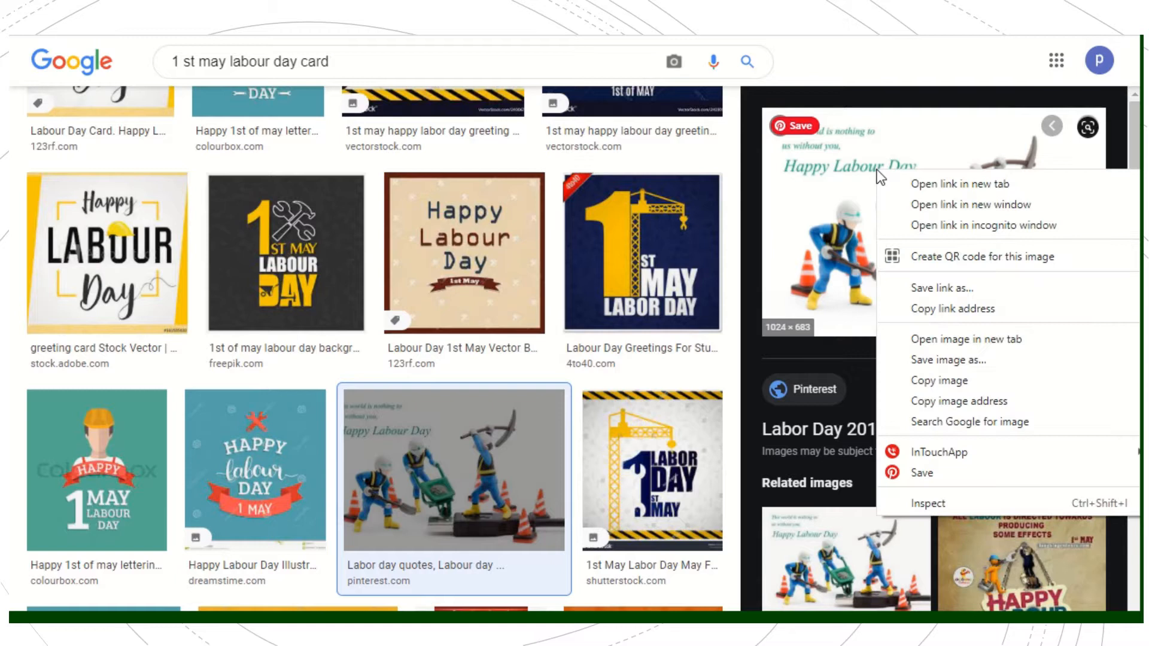
pyautogui.click(938, 382)
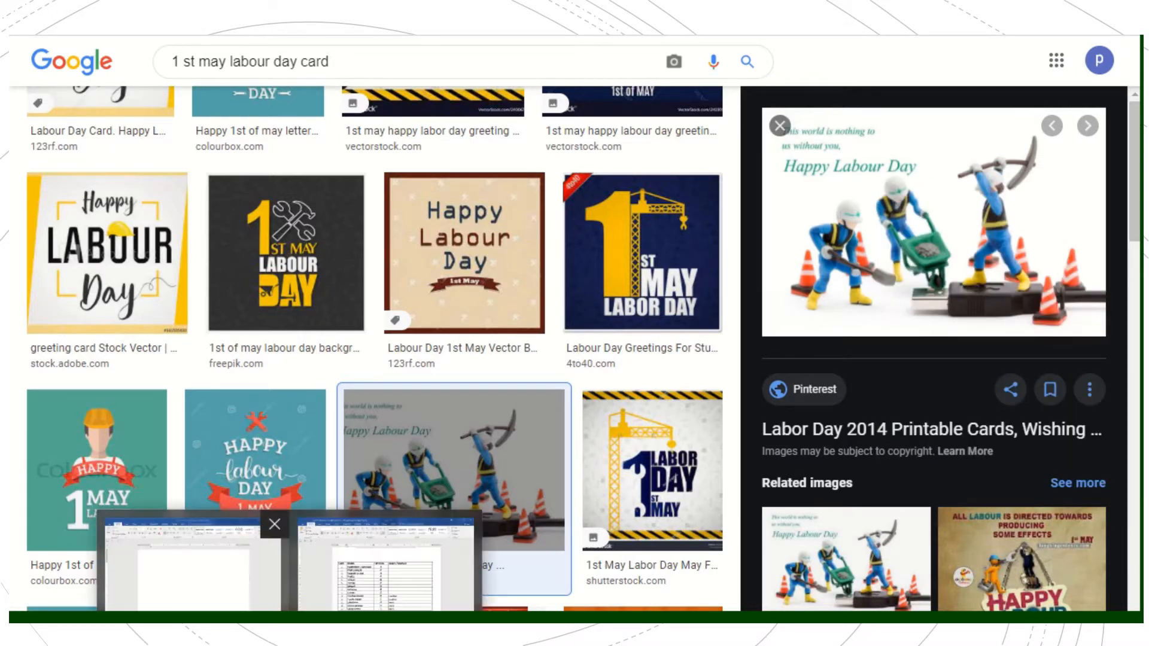
pyautogui.click(198, 574)
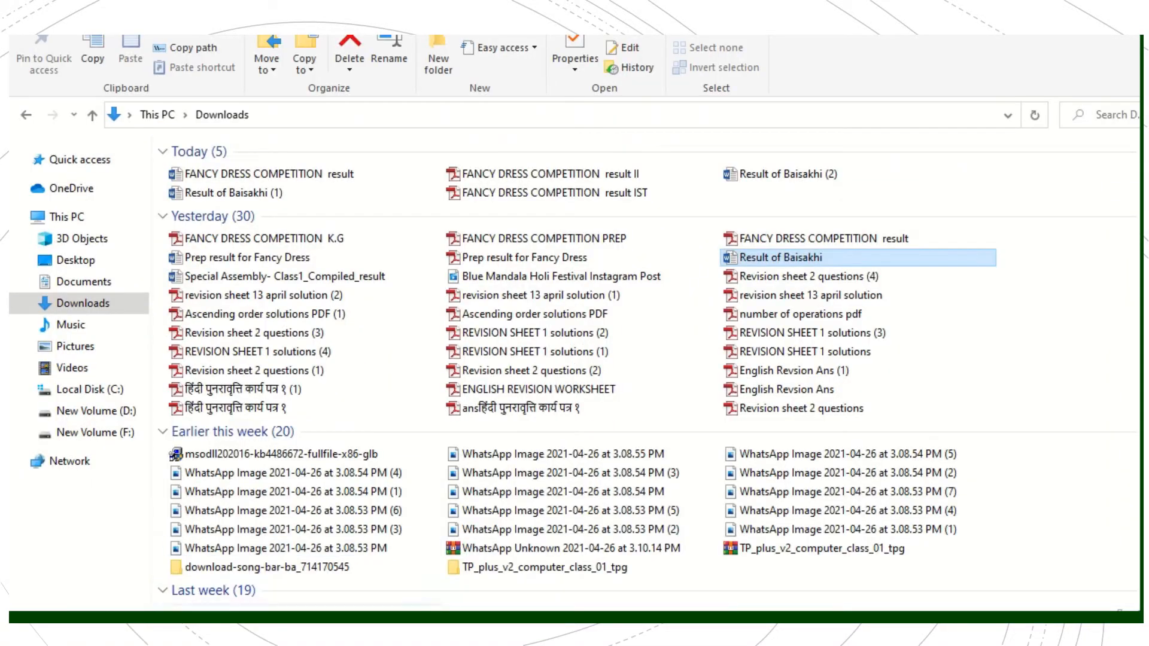
pyautogui.hotkey('alt', 'Tab')
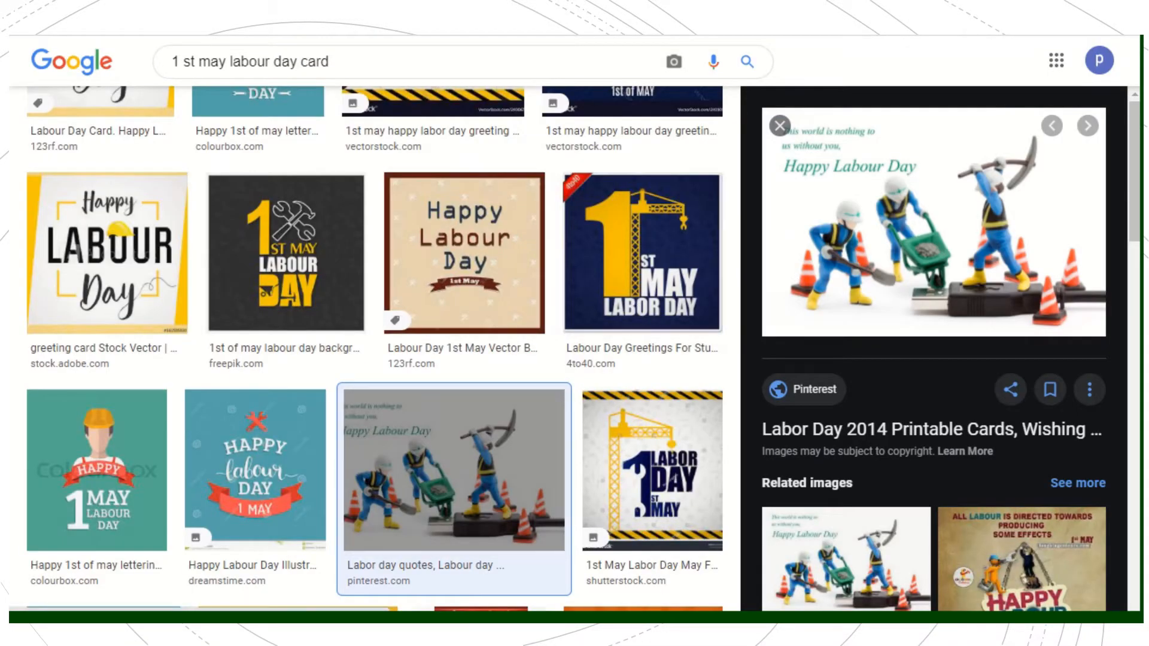
# Step: Switch back to Canva and paste the copied Labour Day picture onto the card's front page
pyautogui.click(677, 12)
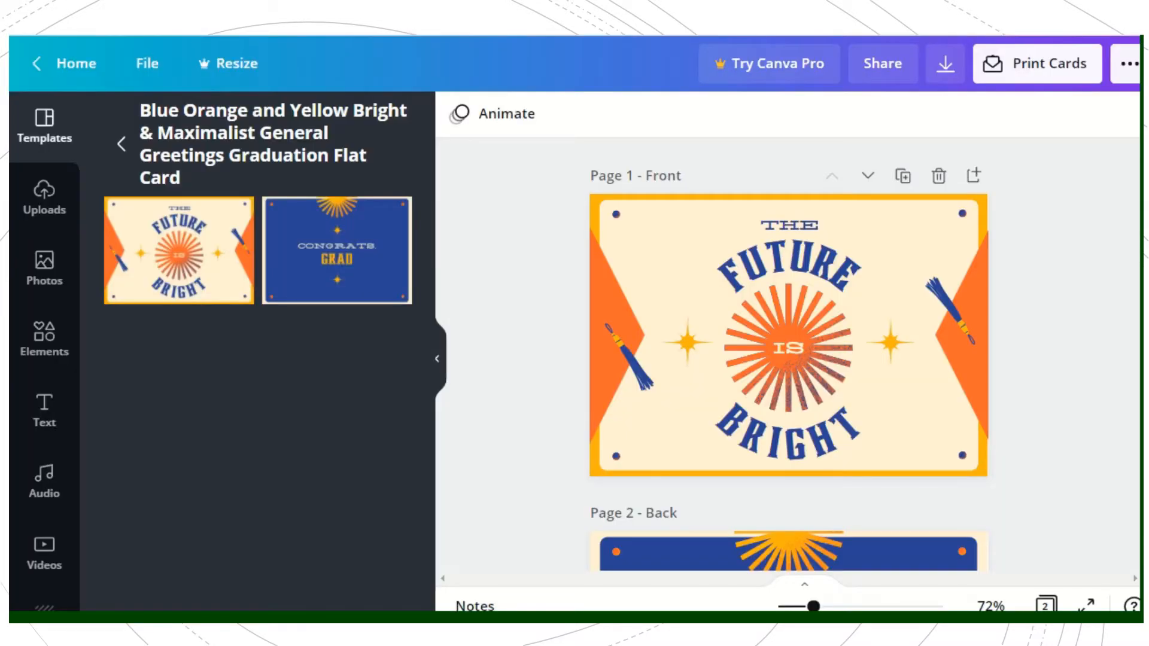
pyautogui.click(748, 267)
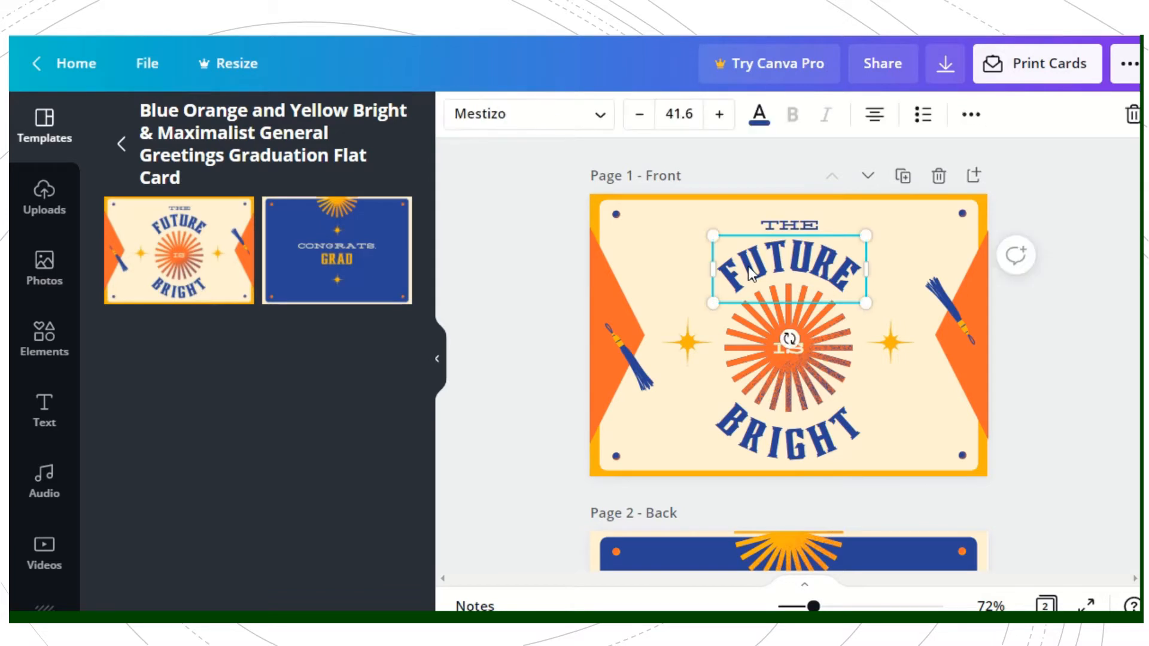
pyautogui.click(766, 348)
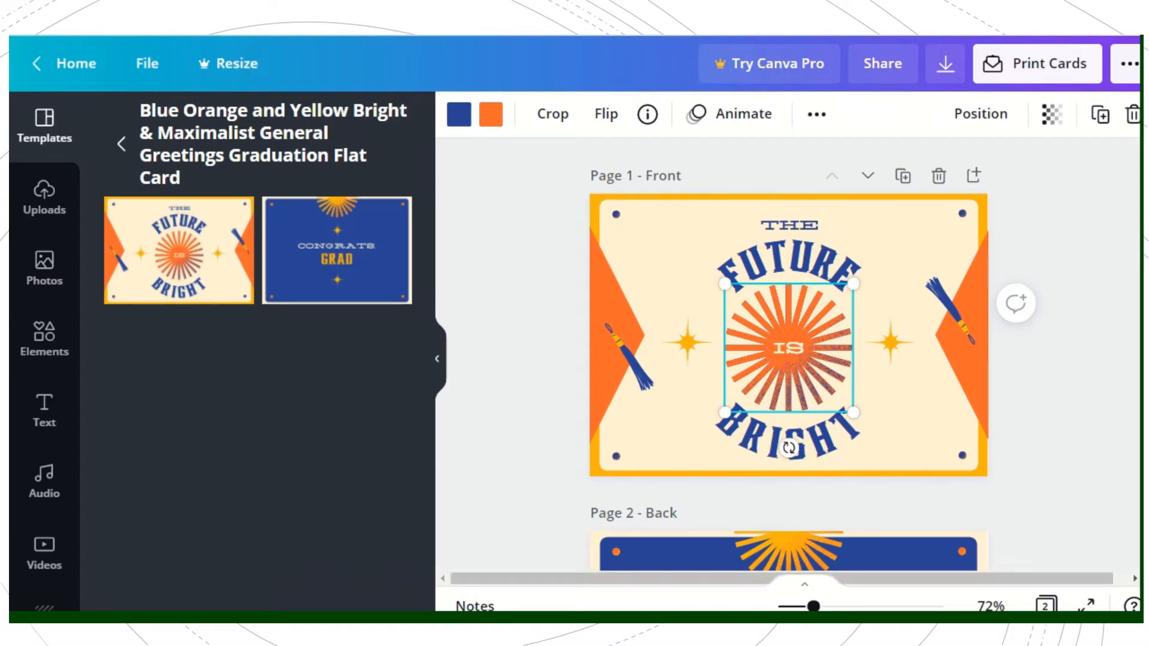
pyautogui.click(781, 578)
pyautogui.hotkey('ctrl', 'v')
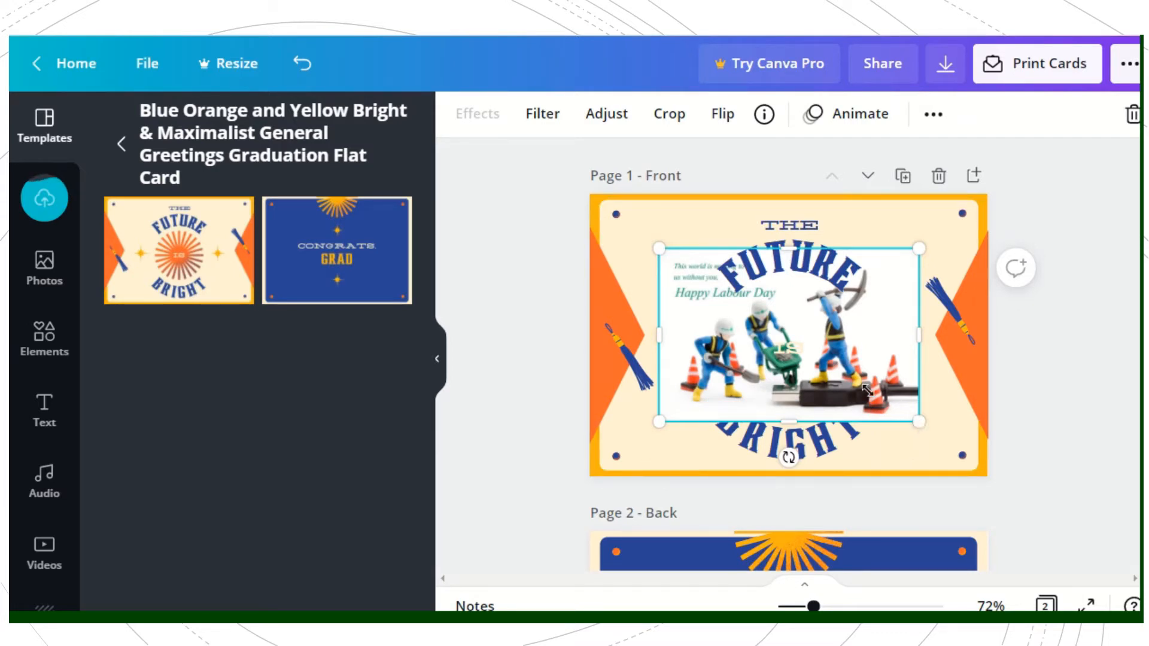
# Step: Resize the Labour Day picture into a wide banner and centre it over the sunburst between "FUTURE" and "BRIGHT"
pyautogui.moveTo(916, 423); pyautogui.dragTo(854, 378)
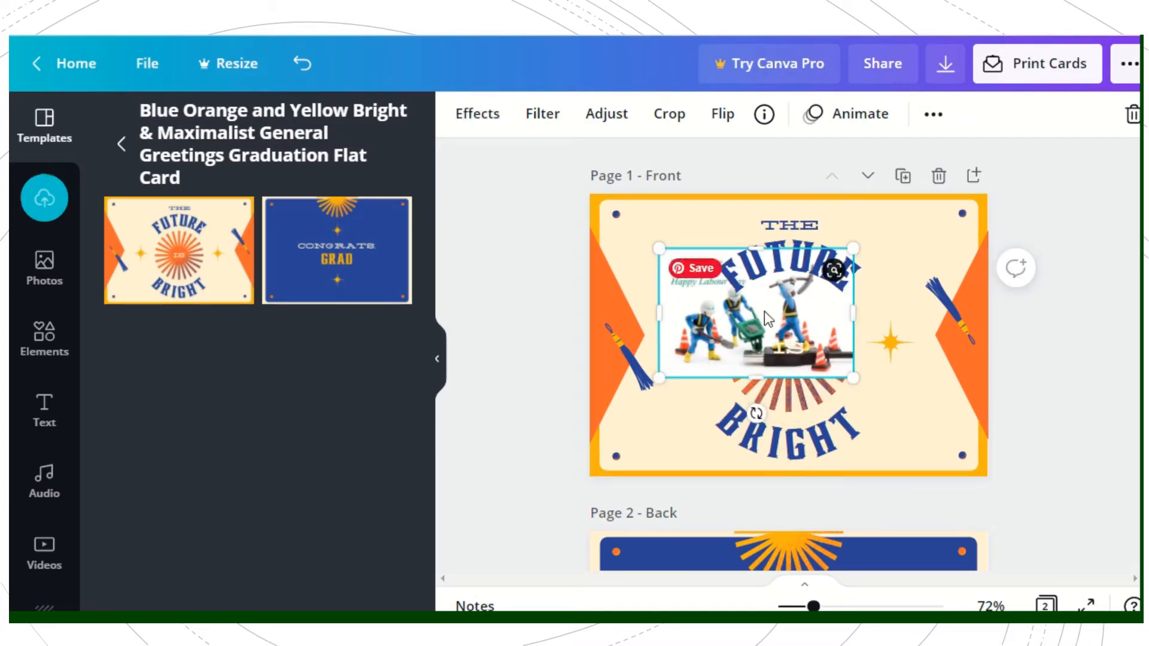
pyautogui.moveTo(763, 311); pyautogui.dragTo(812, 350)
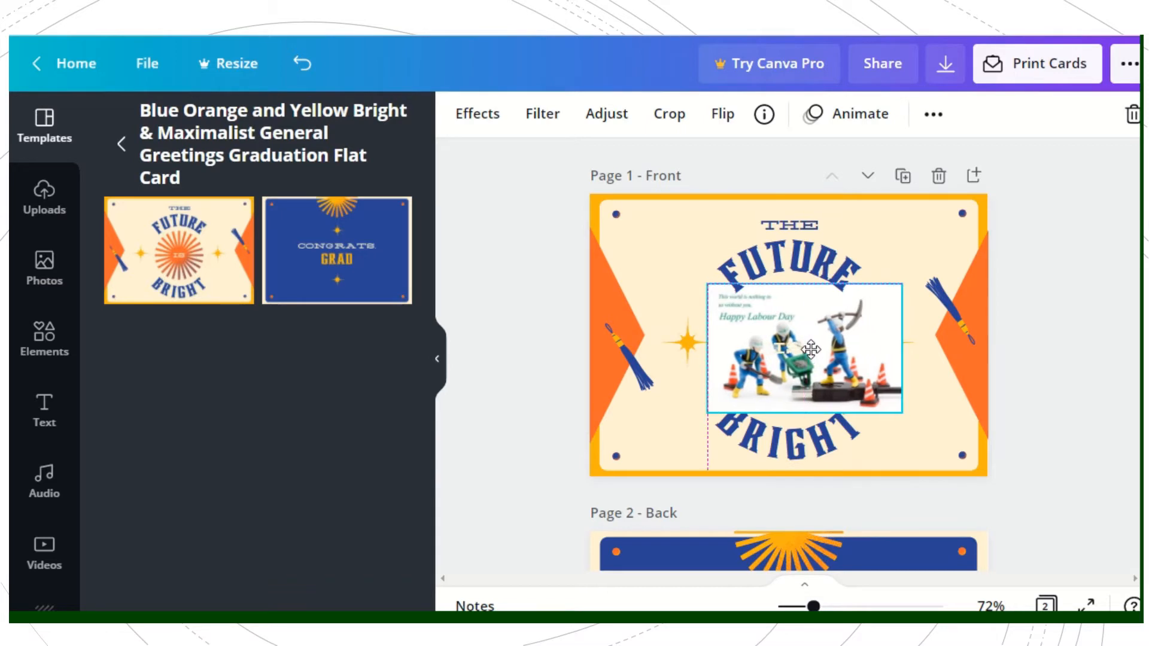
pyautogui.moveTo(906, 352); pyautogui.dragTo(960, 352)
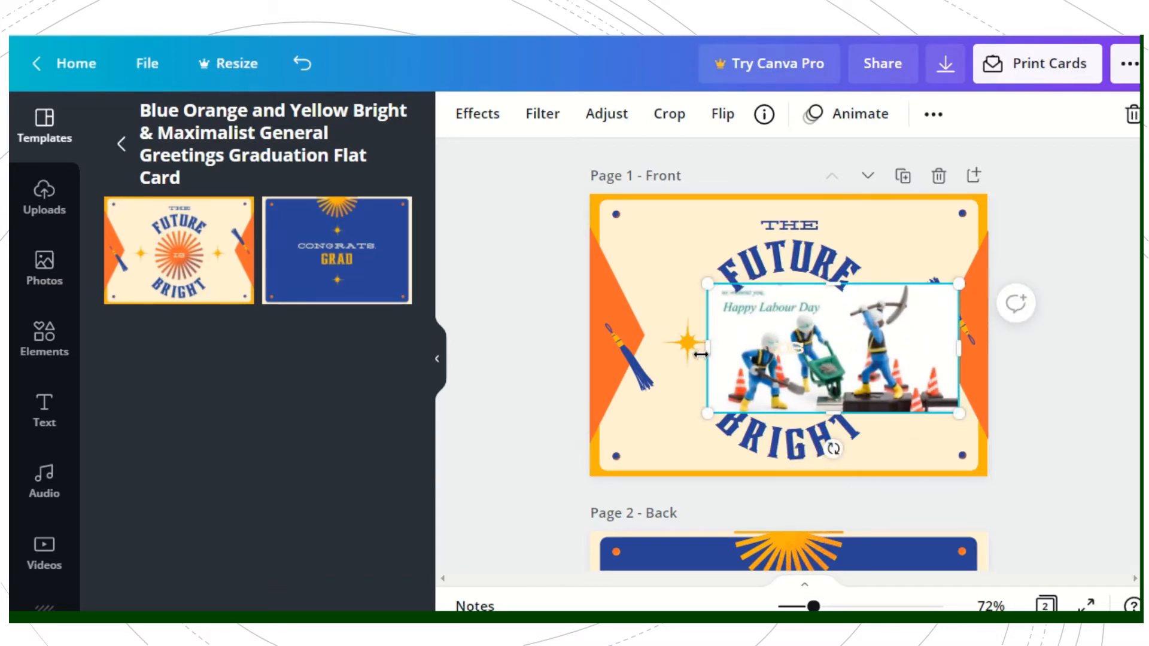
pyautogui.moveTo(707, 349); pyautogui.dragTo(642, 346)
pyautogui.click(826, 443)
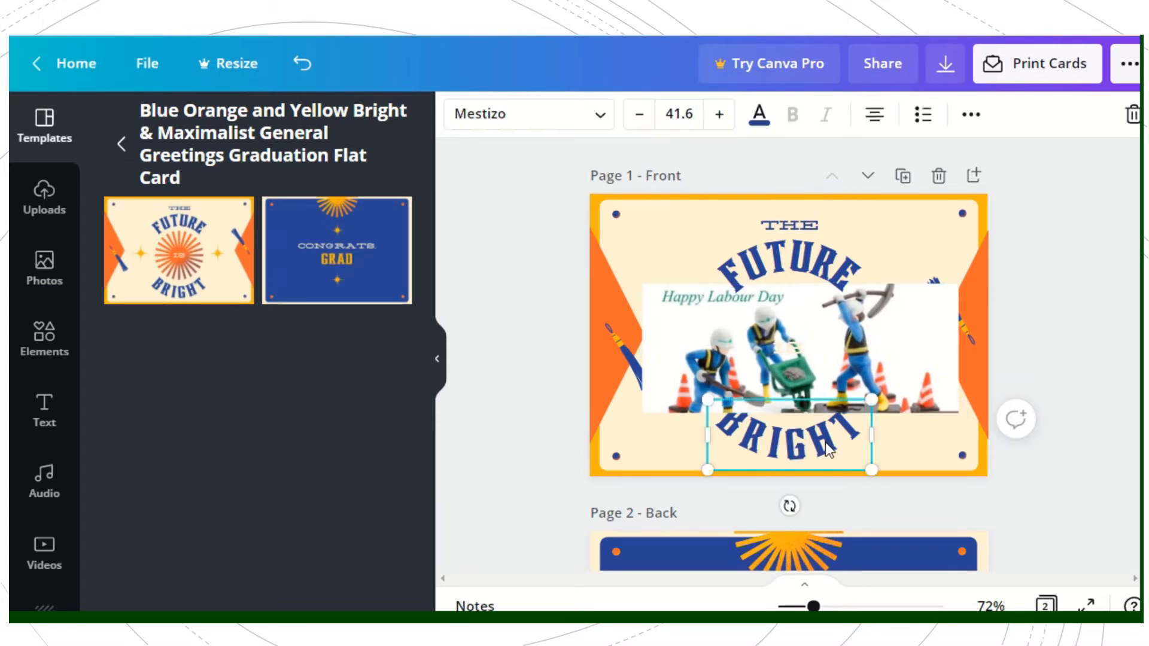
pyautogui.moveTo(818, 400); pyautogui.dragTo(785, 406)
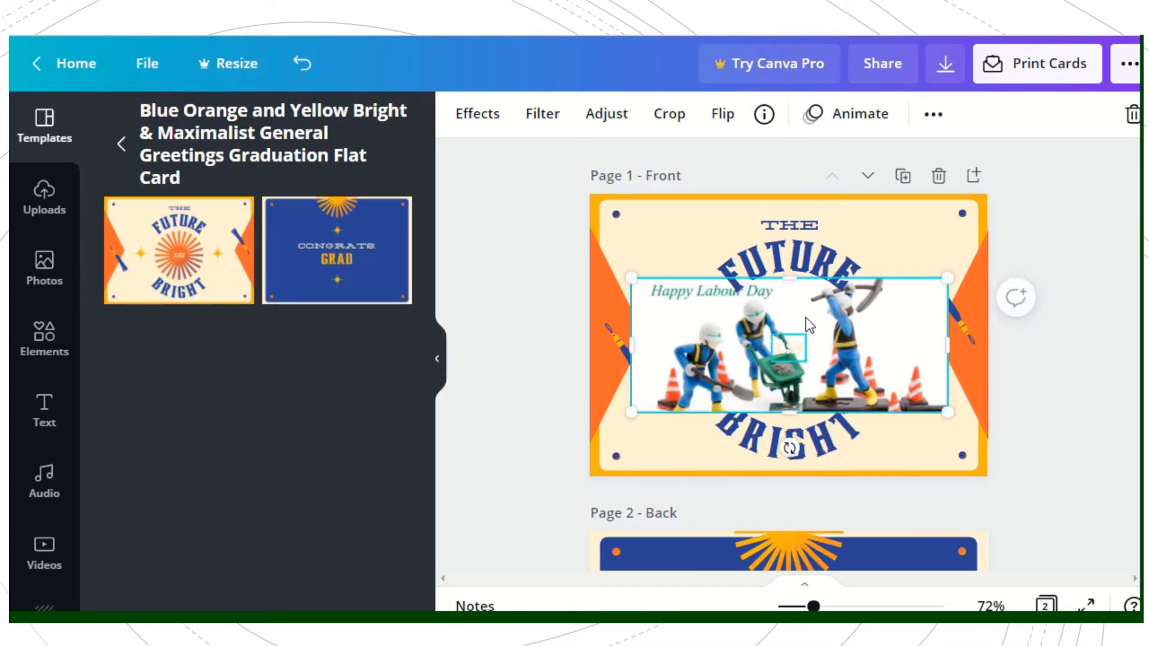
# Step: Replace the heading text "THE" on the front page with "HAPPY"
pyautogui.click(794, 225)
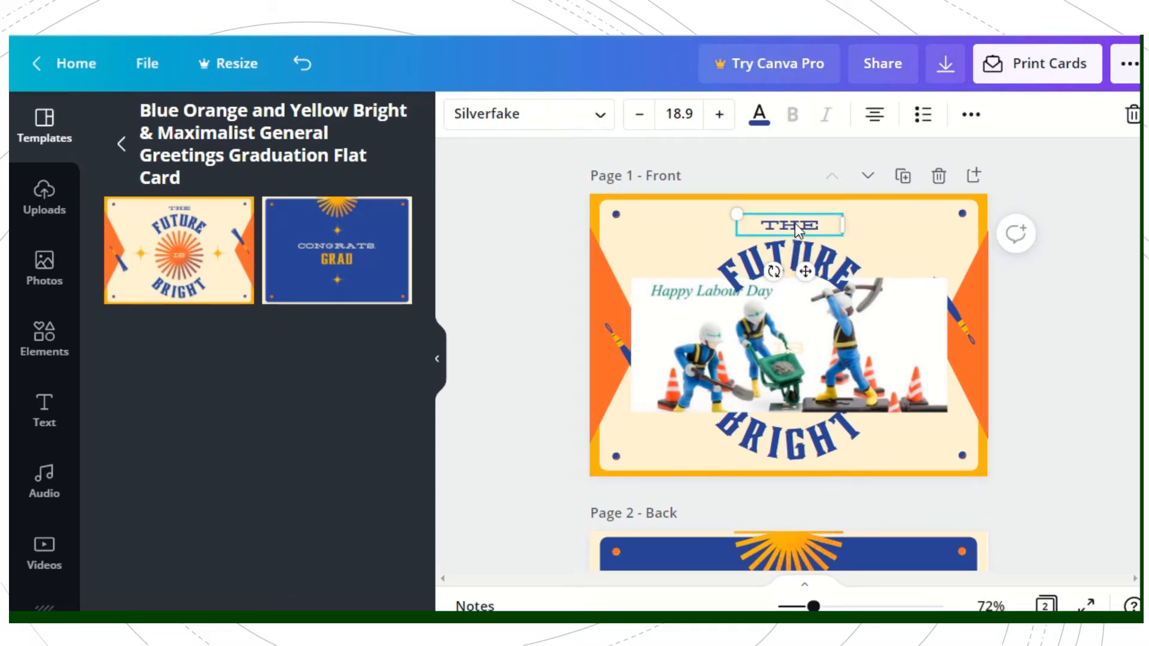
pyautogui.rightClick(795, 223)
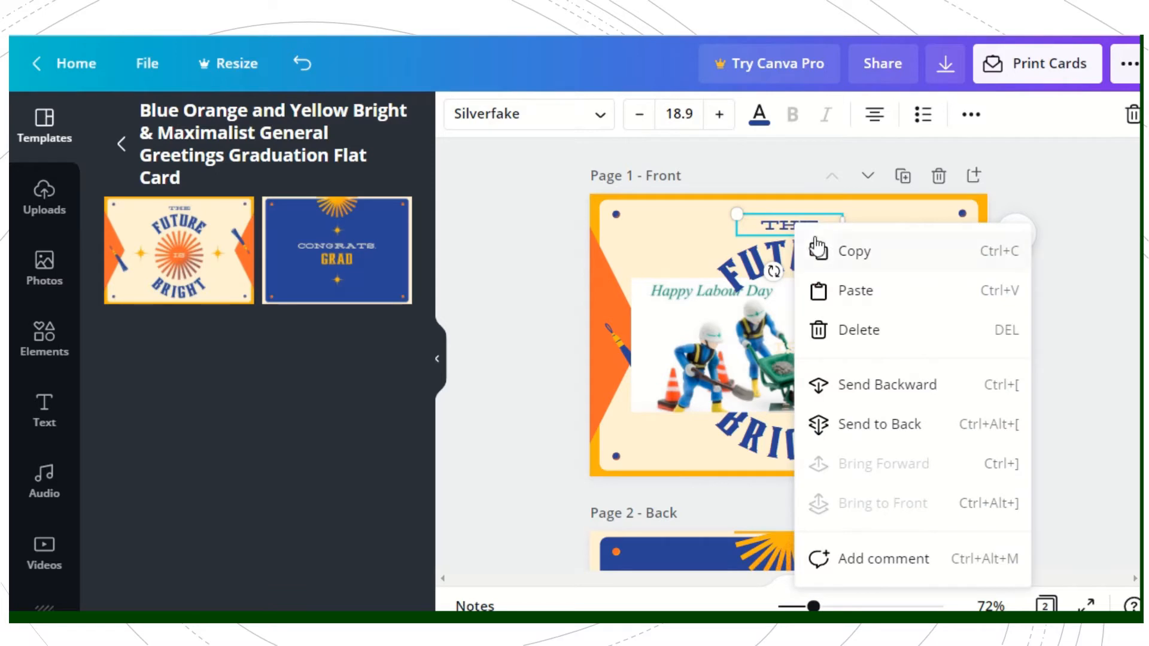
pyautogui.click(780, 224)
pyautogui.doubleClick(781, 224)
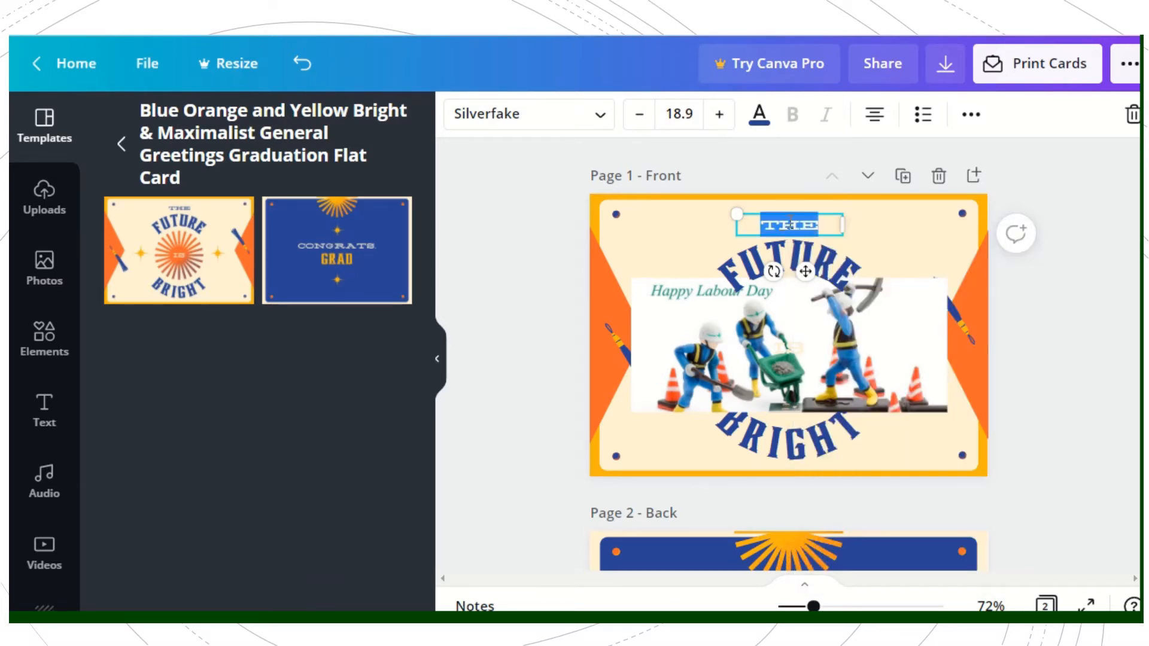
pyautogui.click(790, 223)
pyautogui.press('BackSpace')
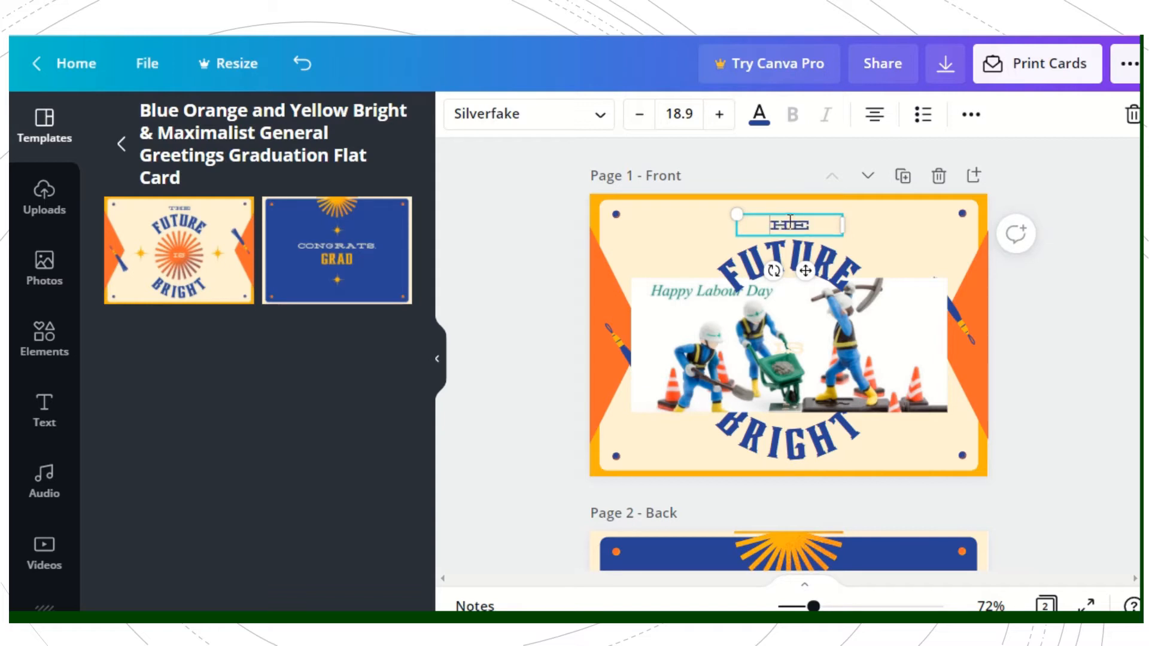
pyautogui.write('APP')
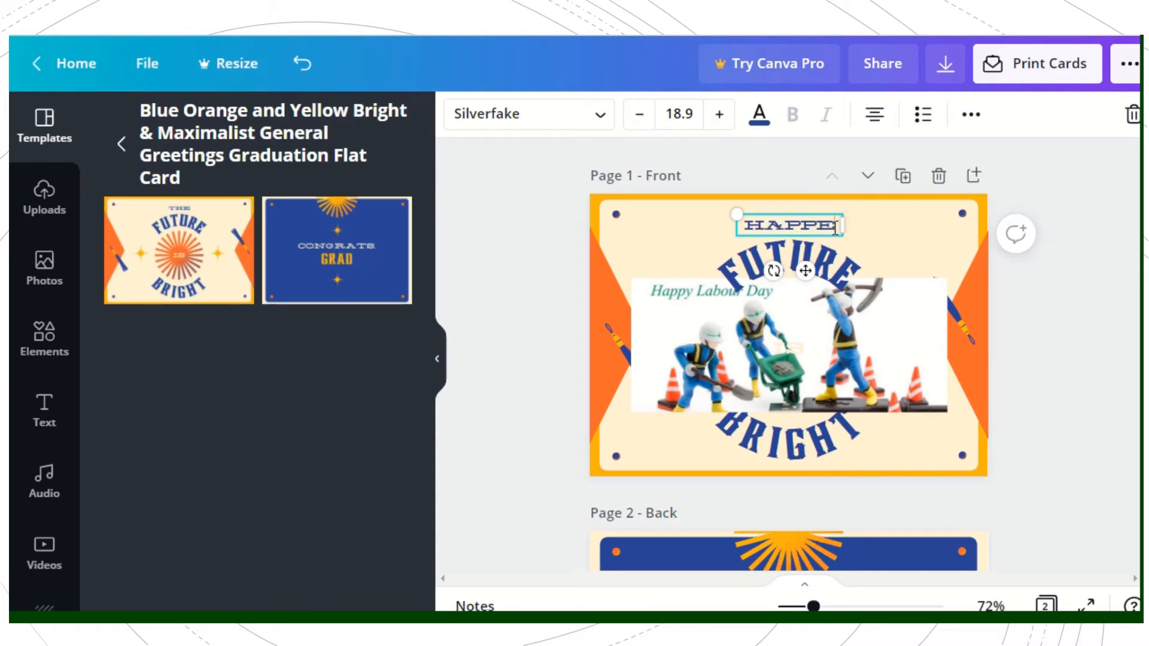
pyautogui.press('BackSpace')
pyautogui.write('Y')
pyautogui.click(802, 258)
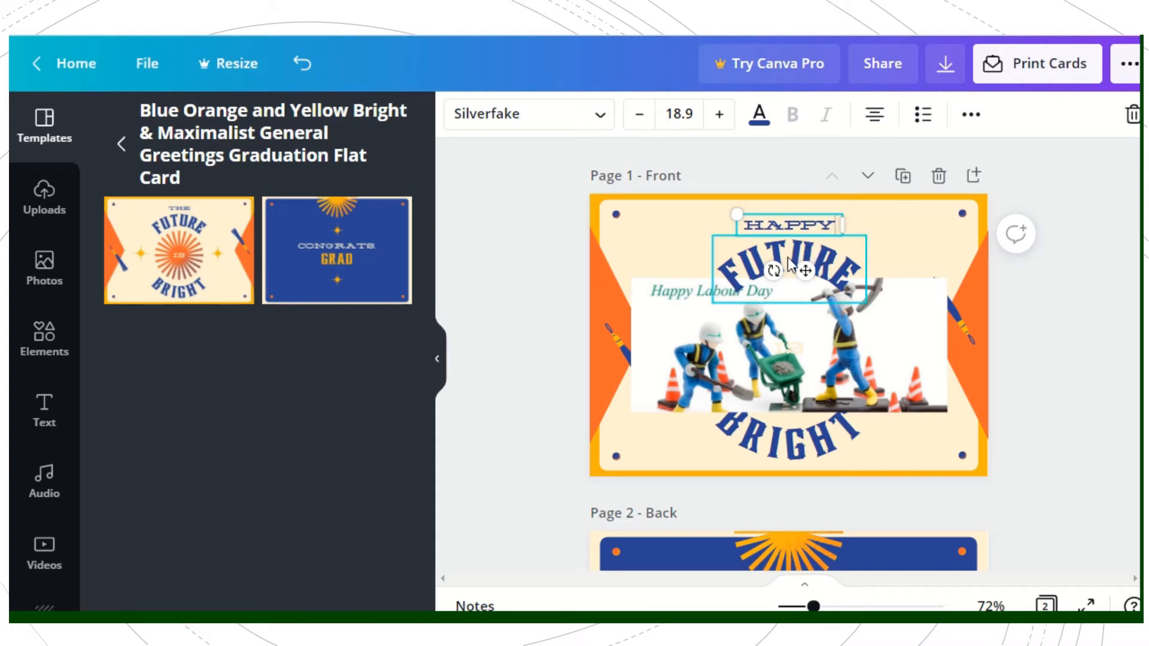
pyautogui.rightClick(785, 257)
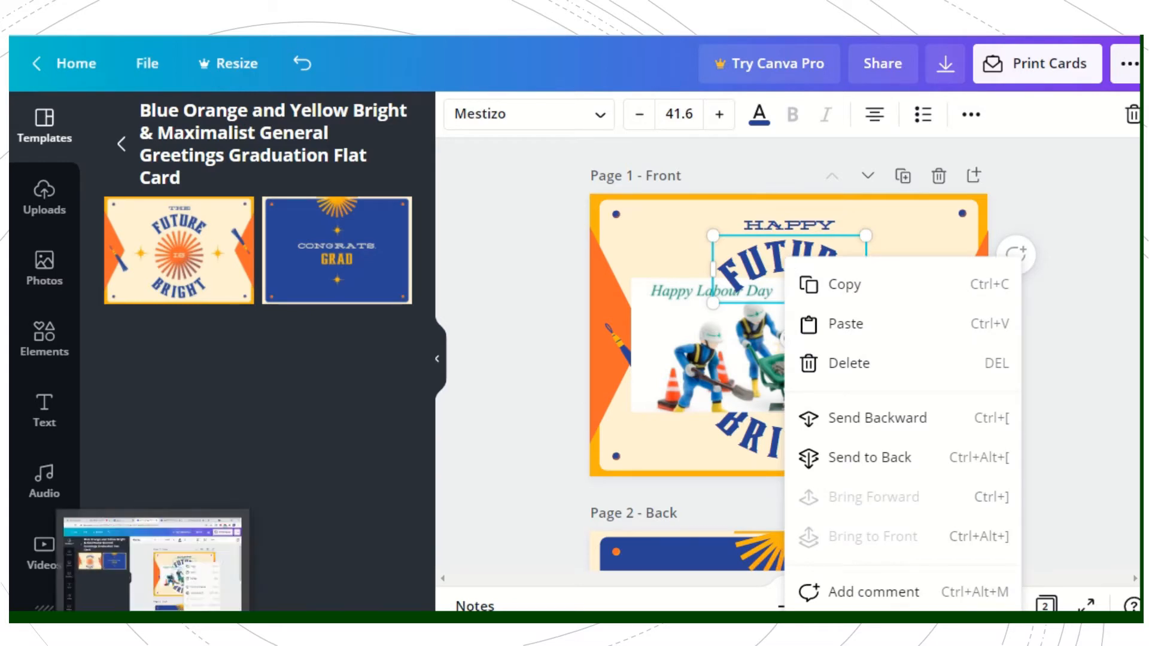
pyautogui.moveTo(289, 635)
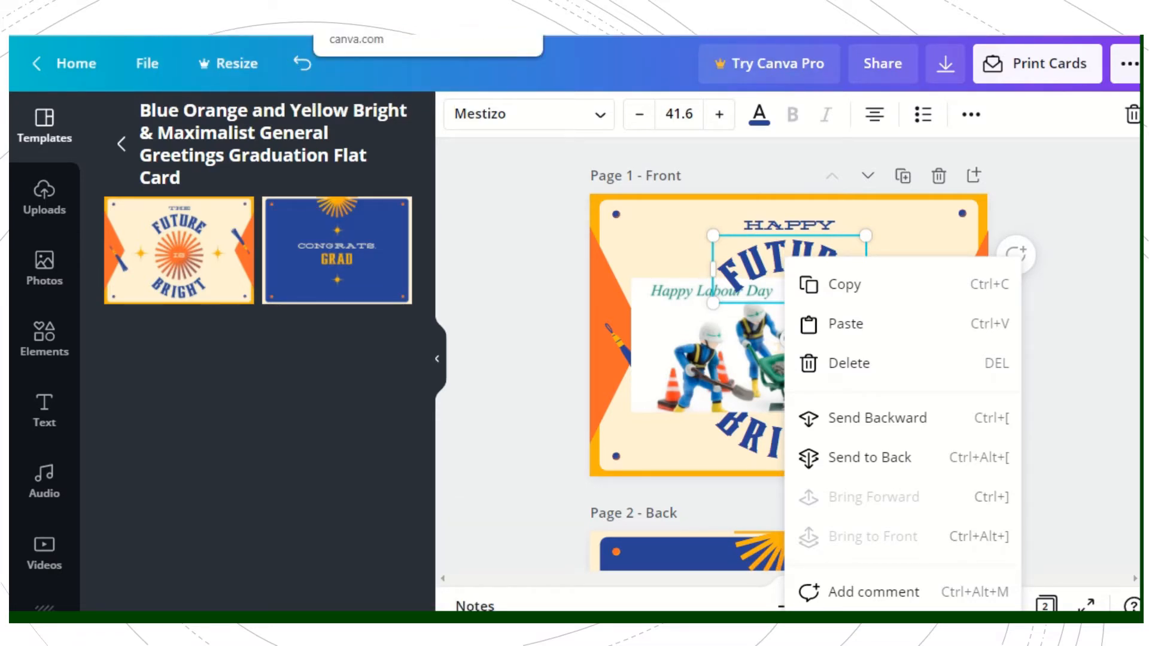
pyautogui.click(471, 36)
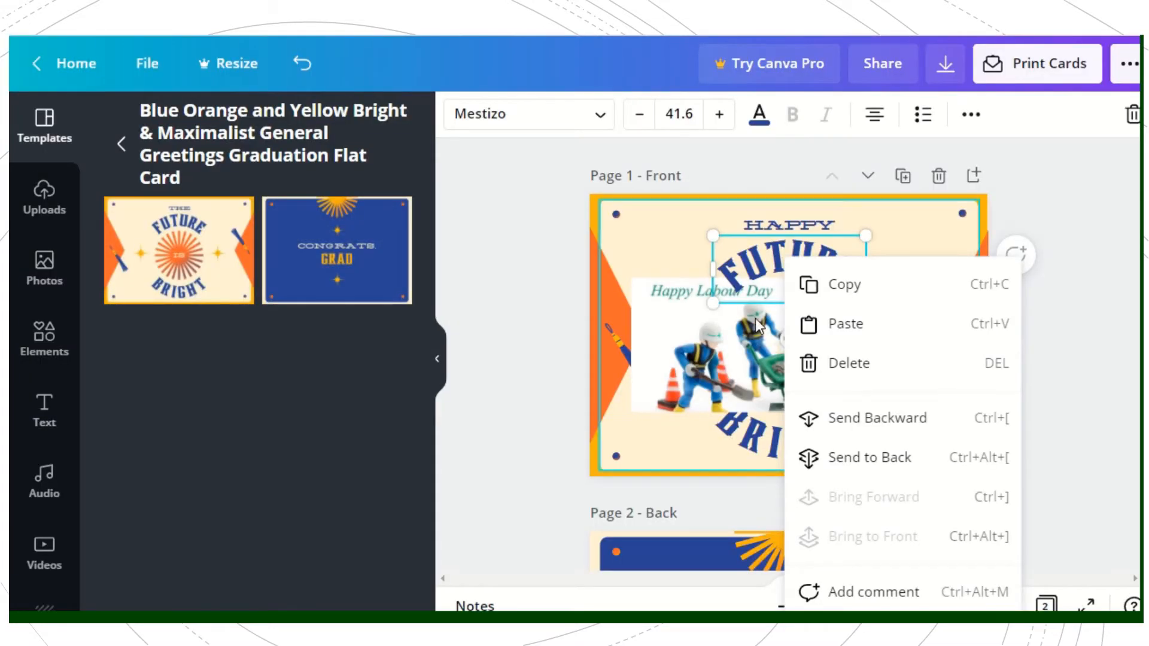
pyautogui.click(723, 331)
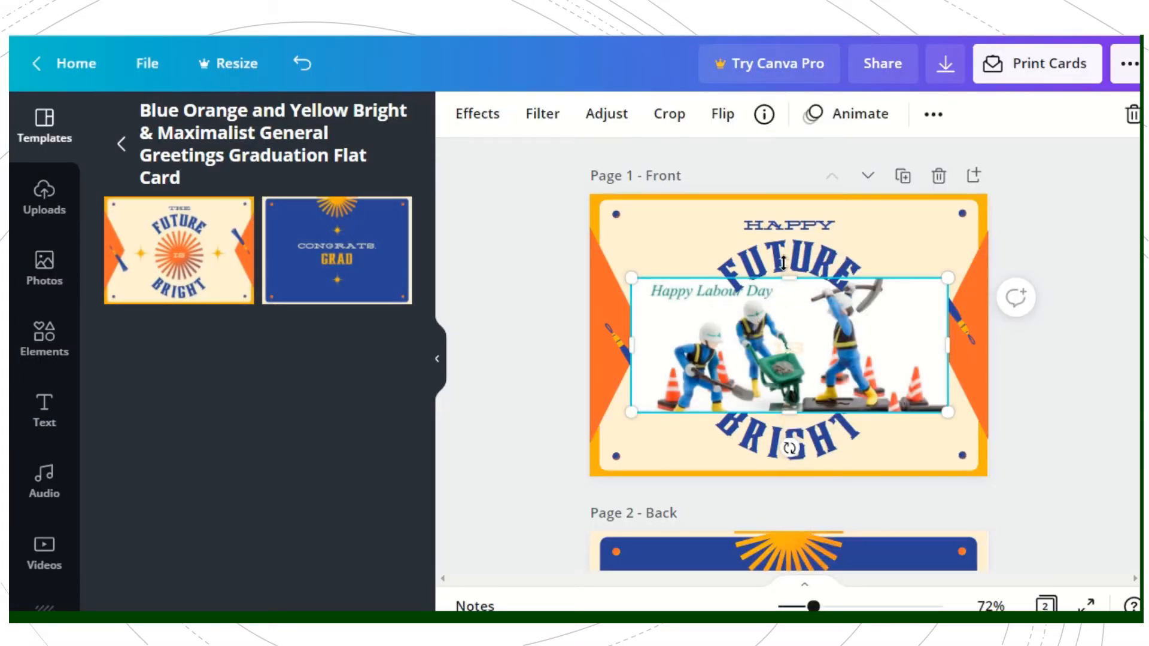
# Step: Replace the arched text "FUTURE" on the front page with "LABOUR"
pyautogui.click(803, 264)
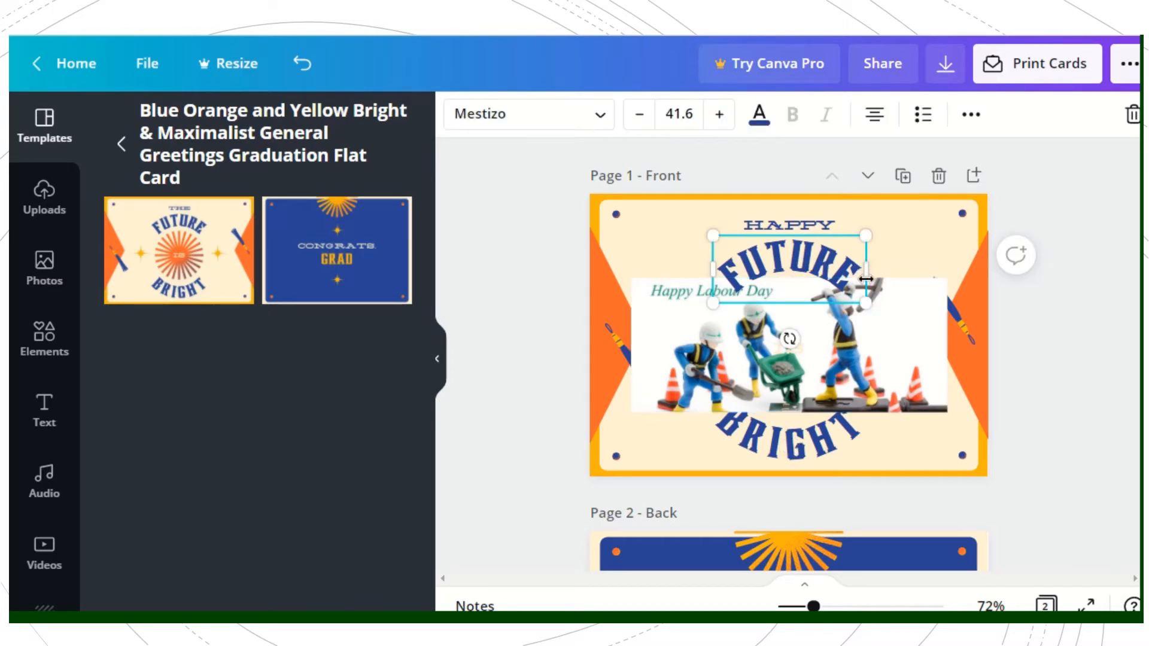
pyautogui.doubleClick(826, 259)
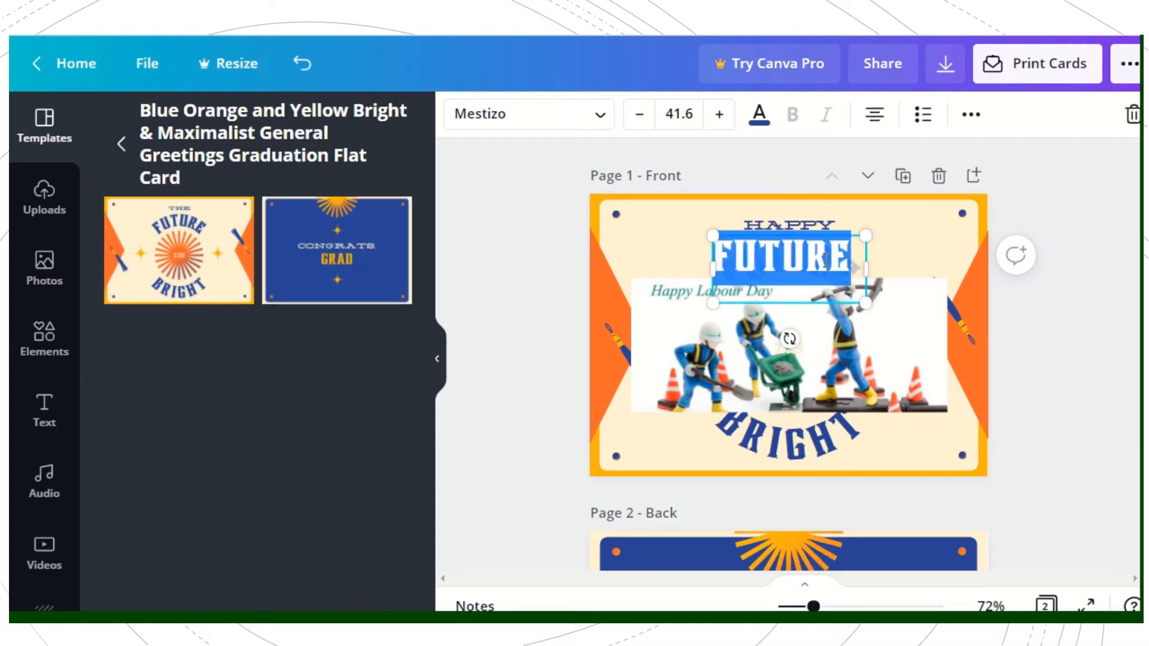
pyautogui.write('L')
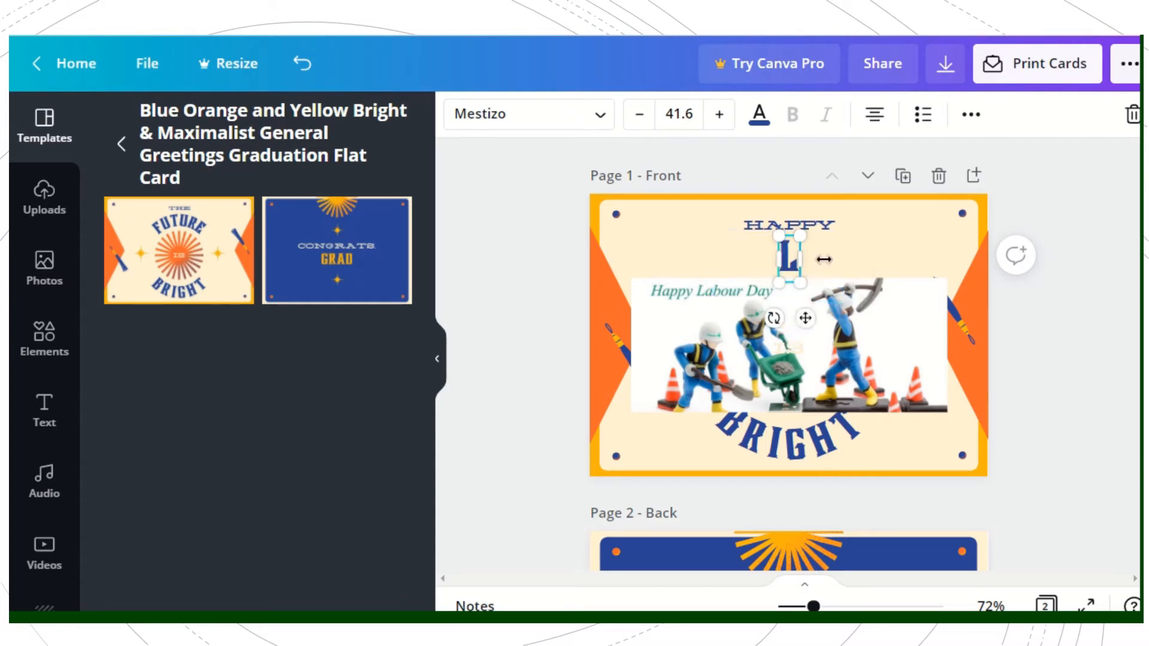
pyautogui.write('ABO')
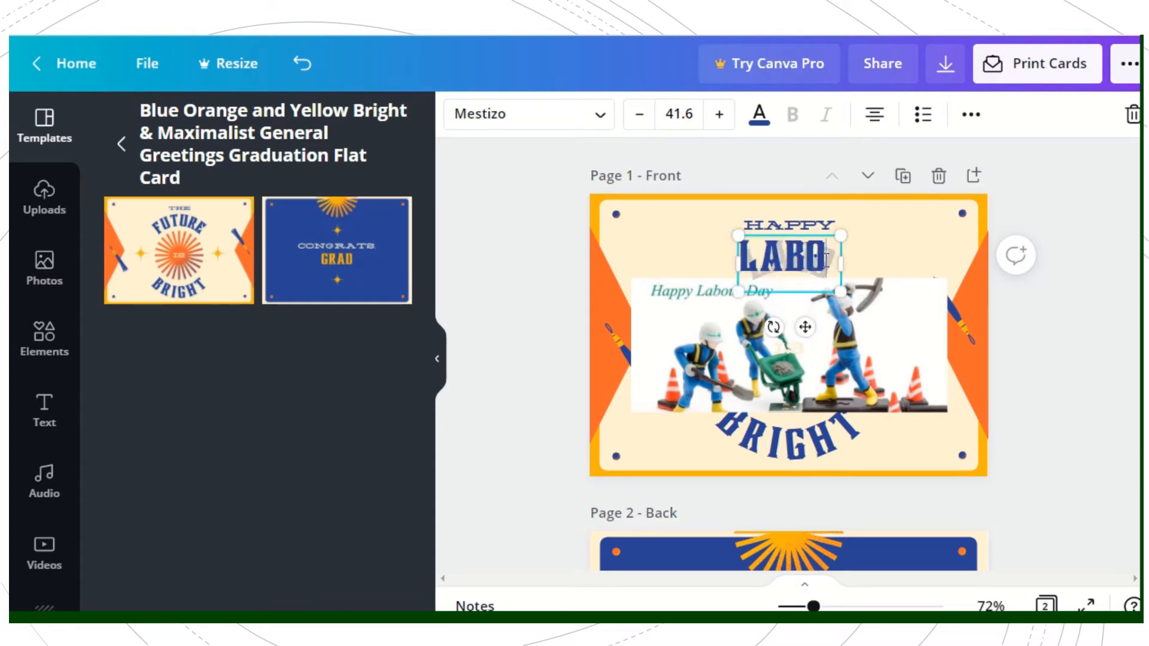
pyautogui.write('UR')
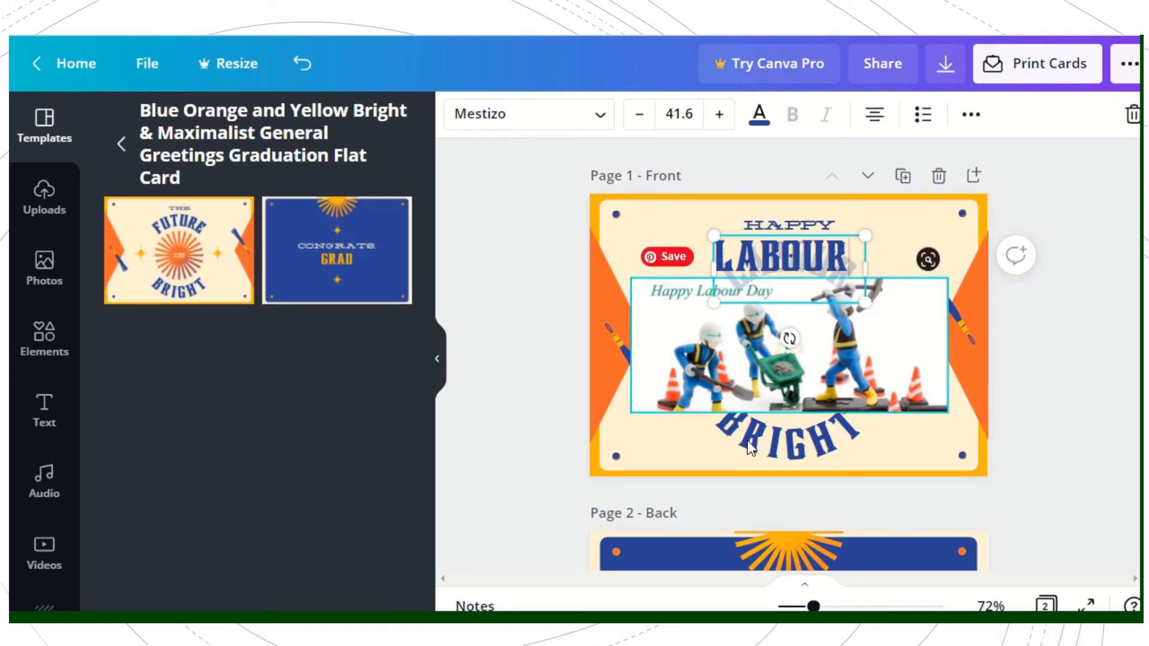
# Step: Replace the arched text "BRIGHT" on the front page with "DAY"
pyautogui.click(774, 443)
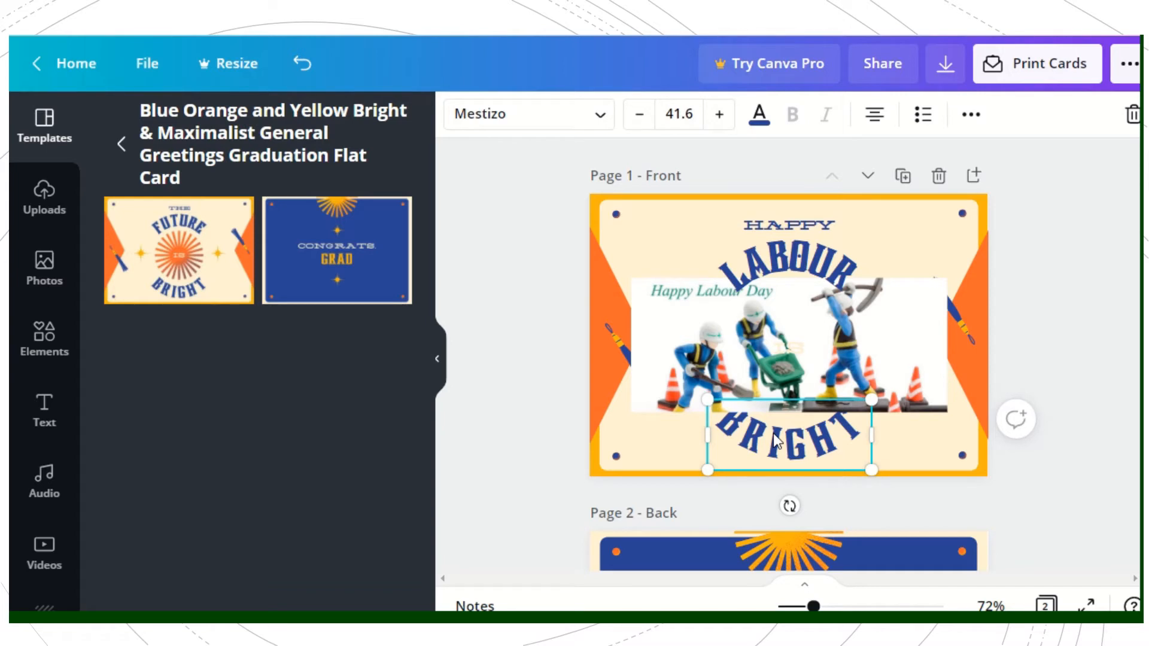
pyautogui.doubleClick(775, 441)
pyautogui.write('DAY')
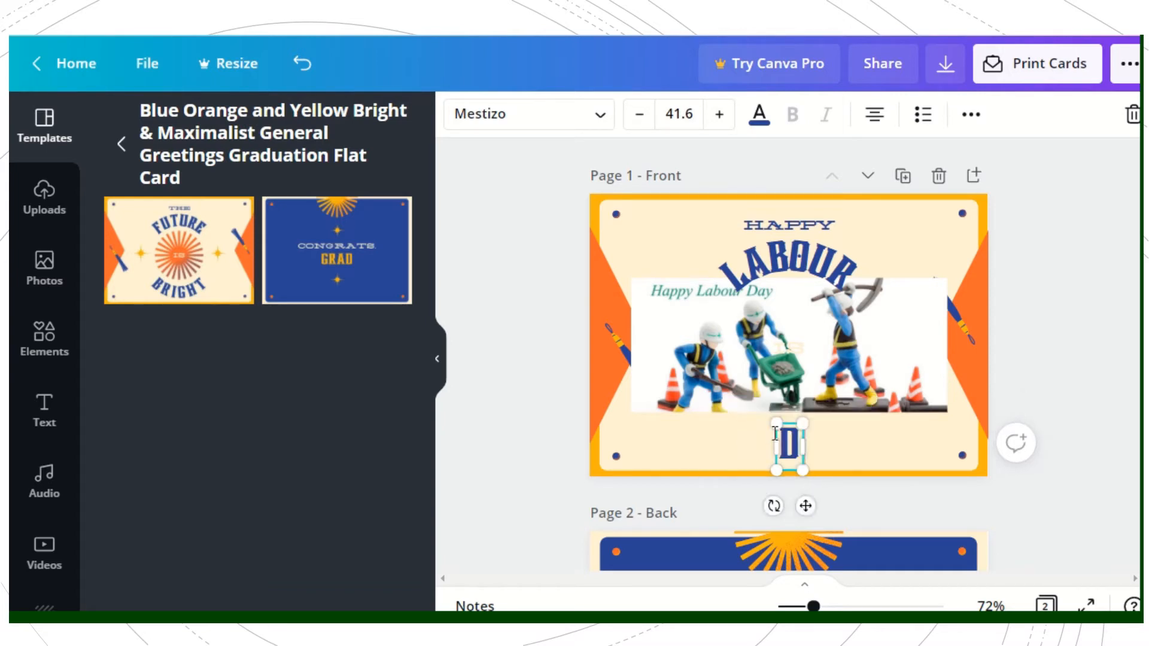
pyautogui.click(872, 435)
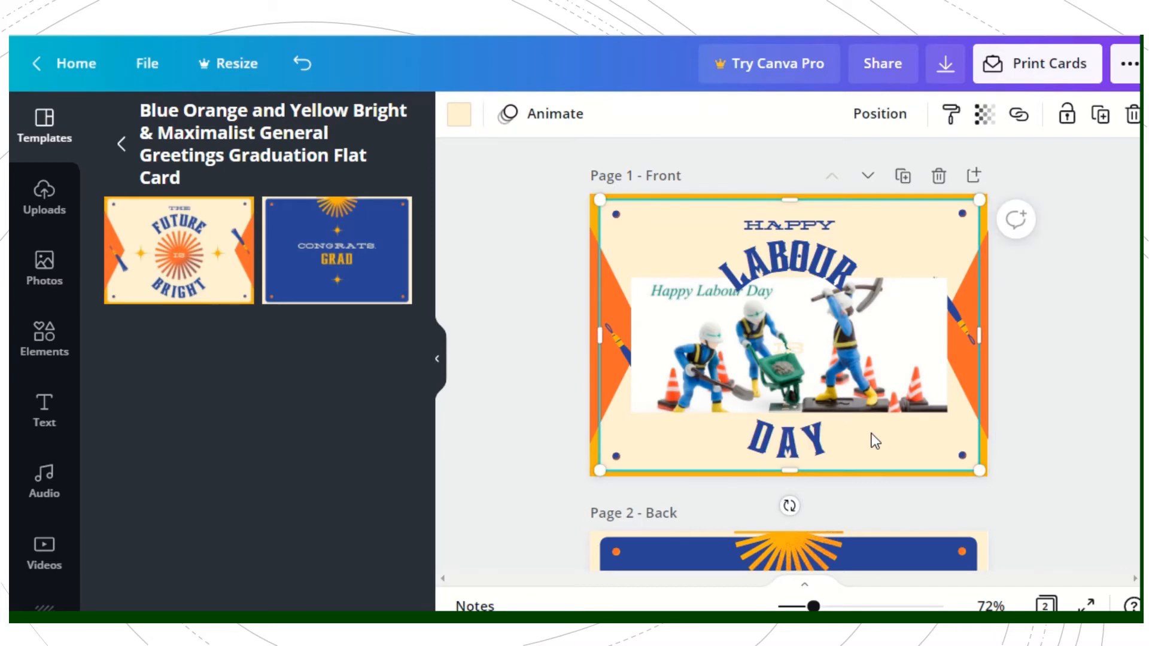
# Step: Crop the picture's top edge to just below "LABOUR" and move the "LABOUR" text down so it overlaps the picture
pyautogui.click(678, 292)
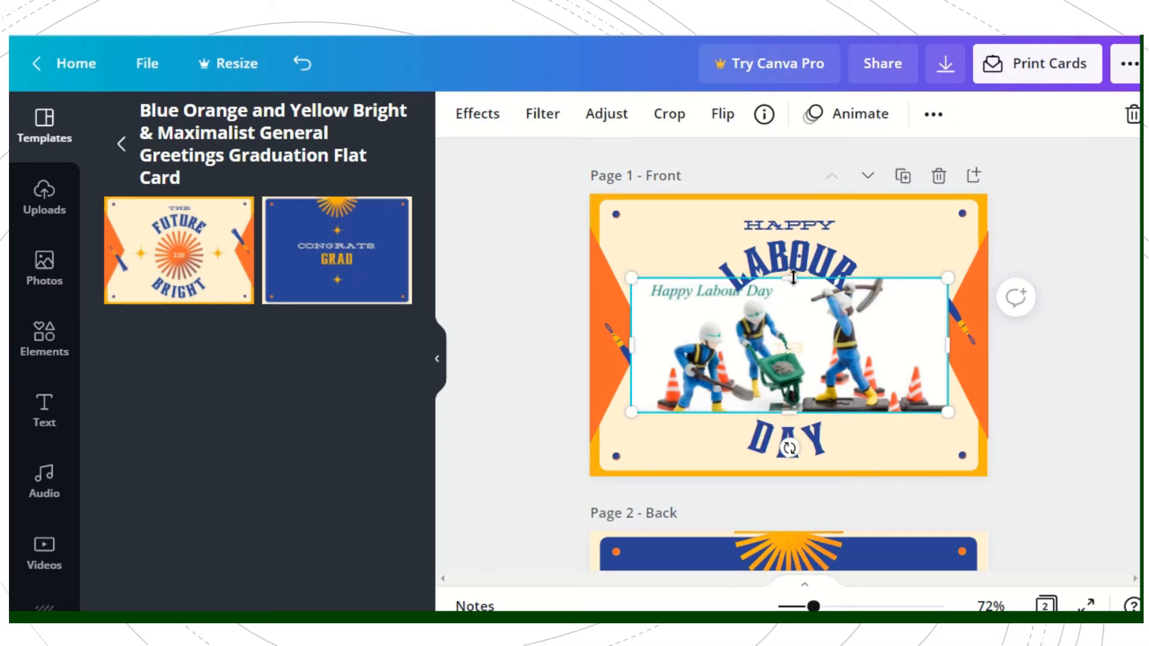
pyautogui.moveTo(794, 277); pyautogui.dragTo(769, 295)
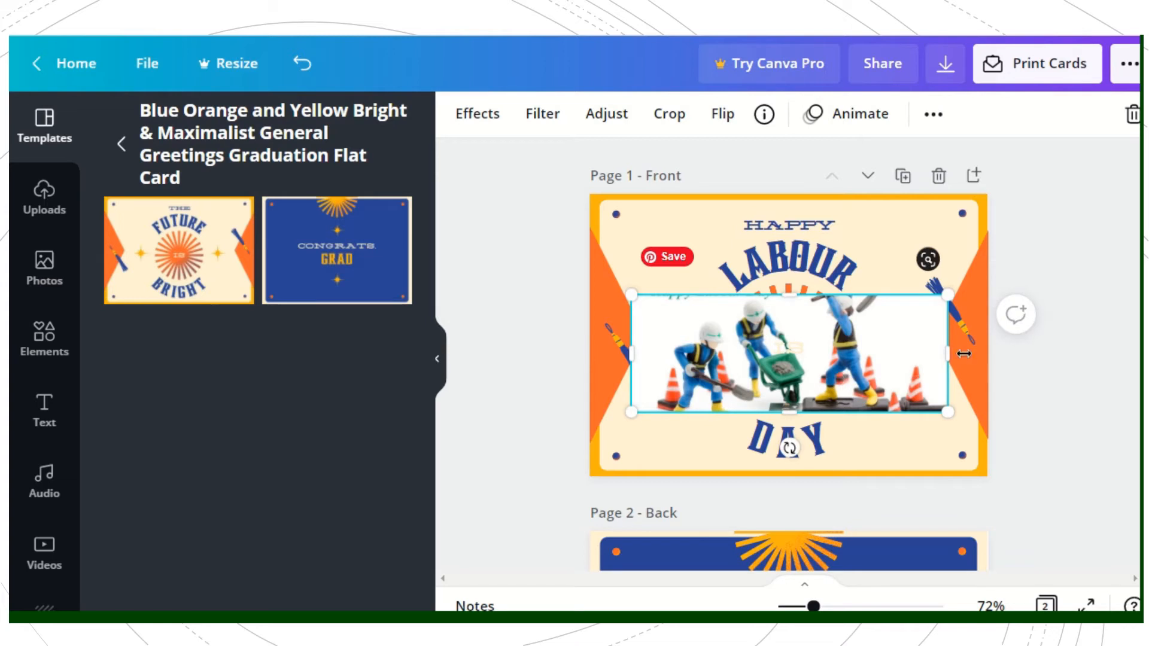
pyautogui.click(1072, 368)
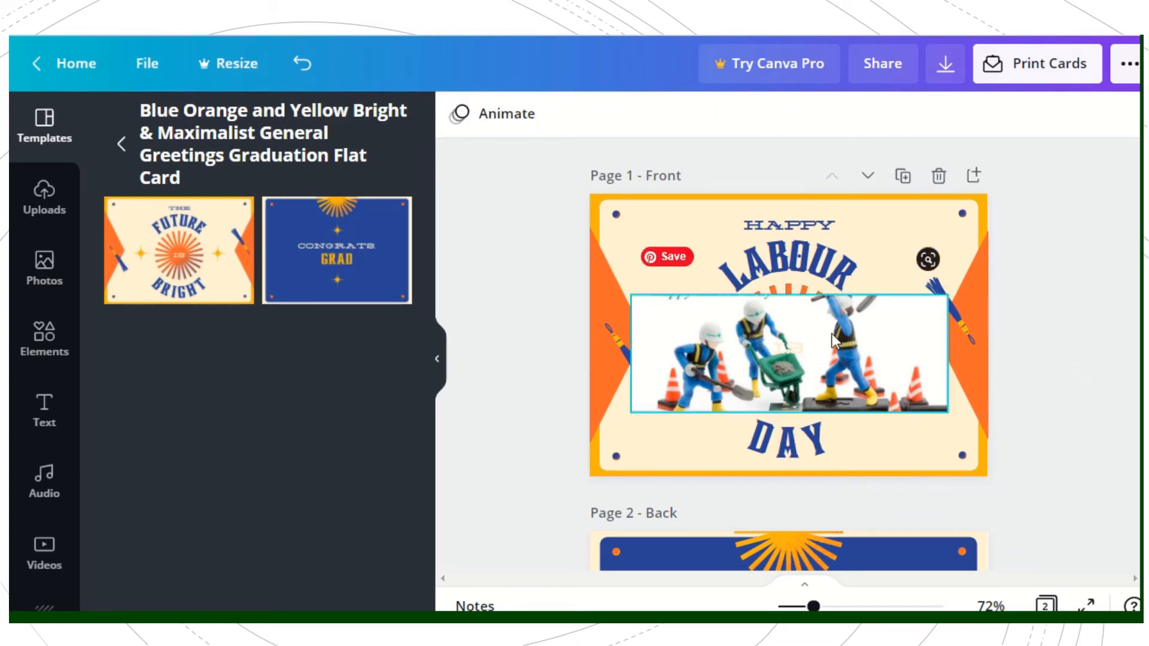
pyautogui.click(790, 302)
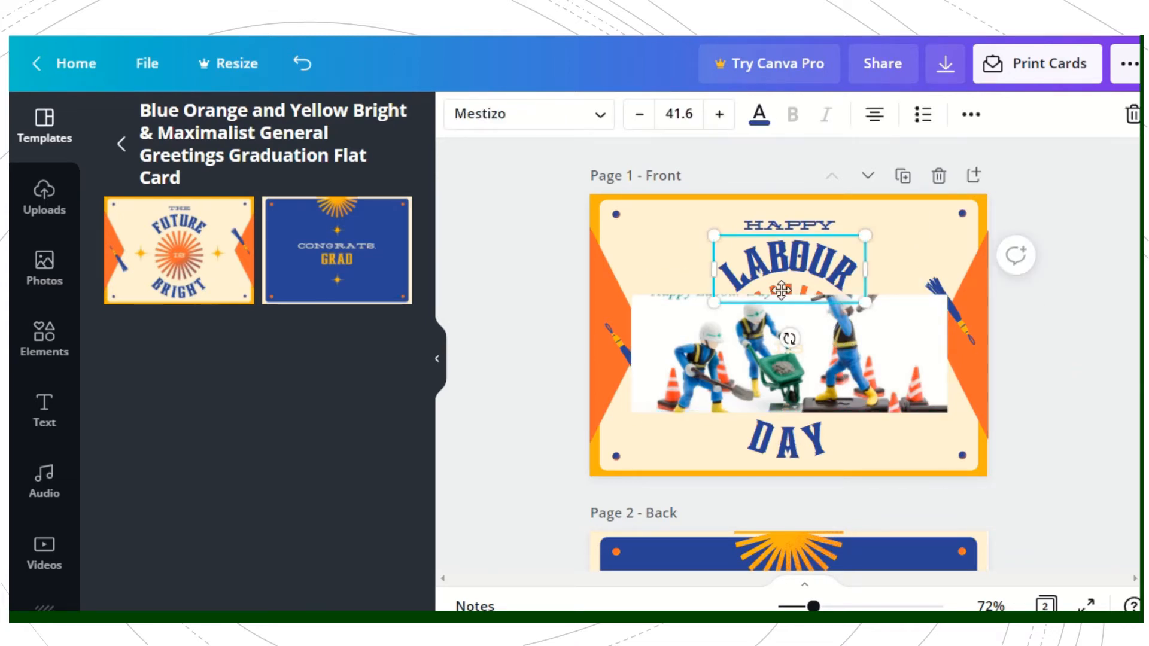
pyautogui.moveTo(782, 301)
pyautogui.mouseDown()
pyautogui.moveTo(781, 283)
pyautogui.moveTo(778, 322)
pyautogui.mouseUp()
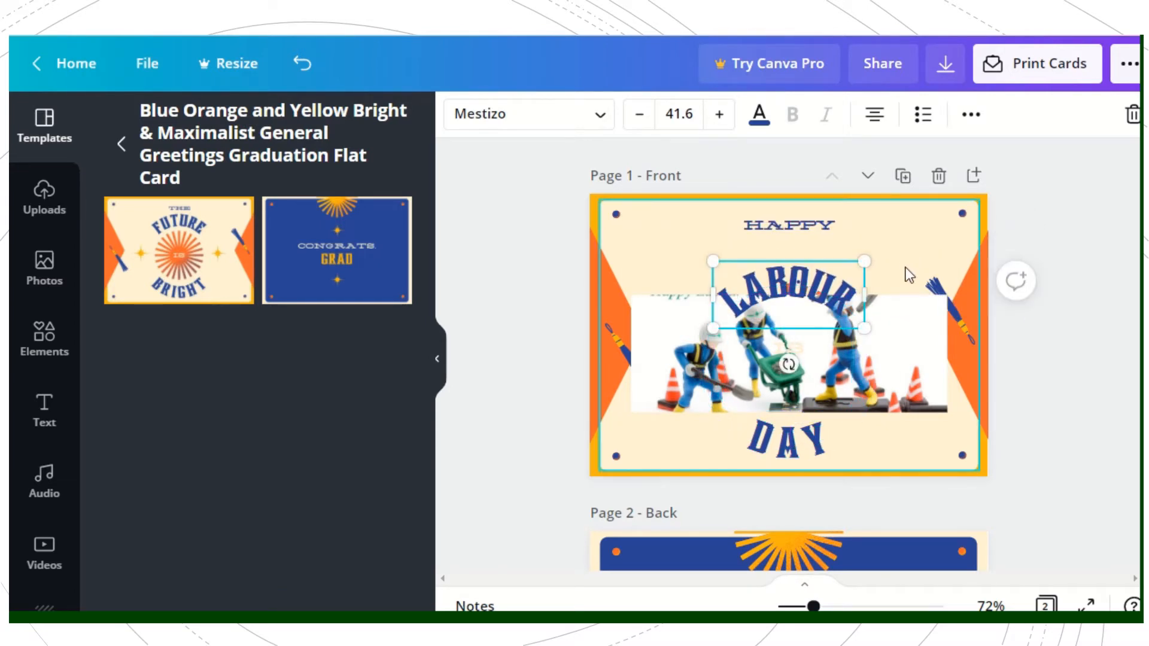
# Step: Crop the picture's left edge inward to uncover the tassel, and shift the cream background panel slightly upward
pyautogui.click(785, 345)
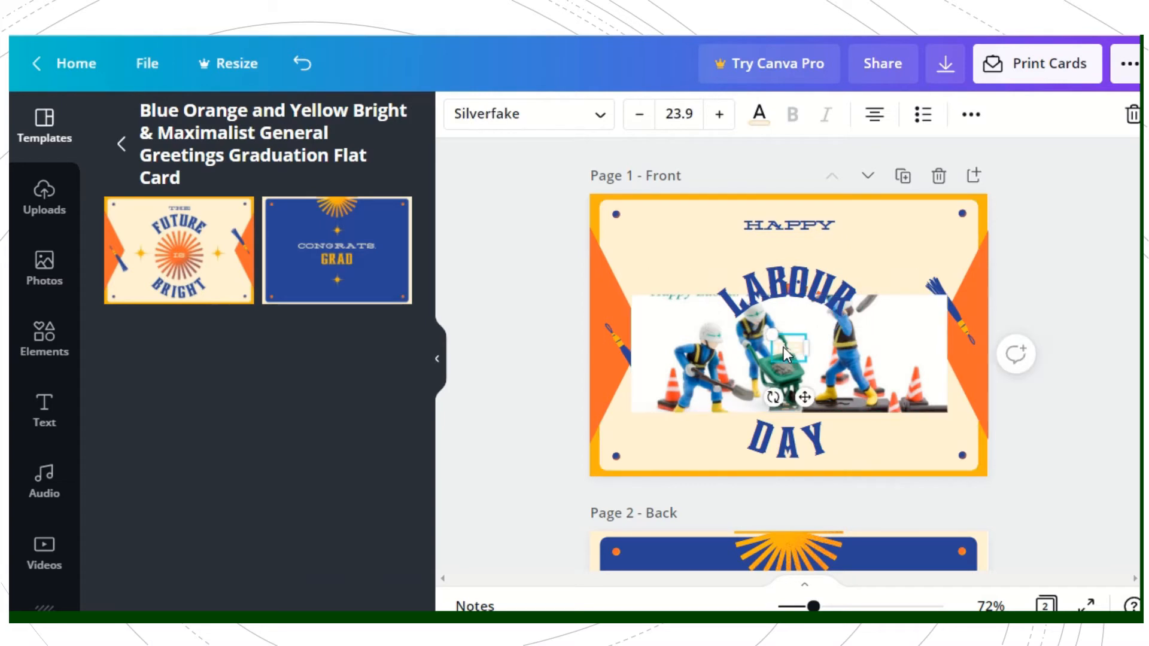
pyautogui.click(662, 361)
pyautogui.moveTo(630, 354); pyautogui.dragTo(668, 347)
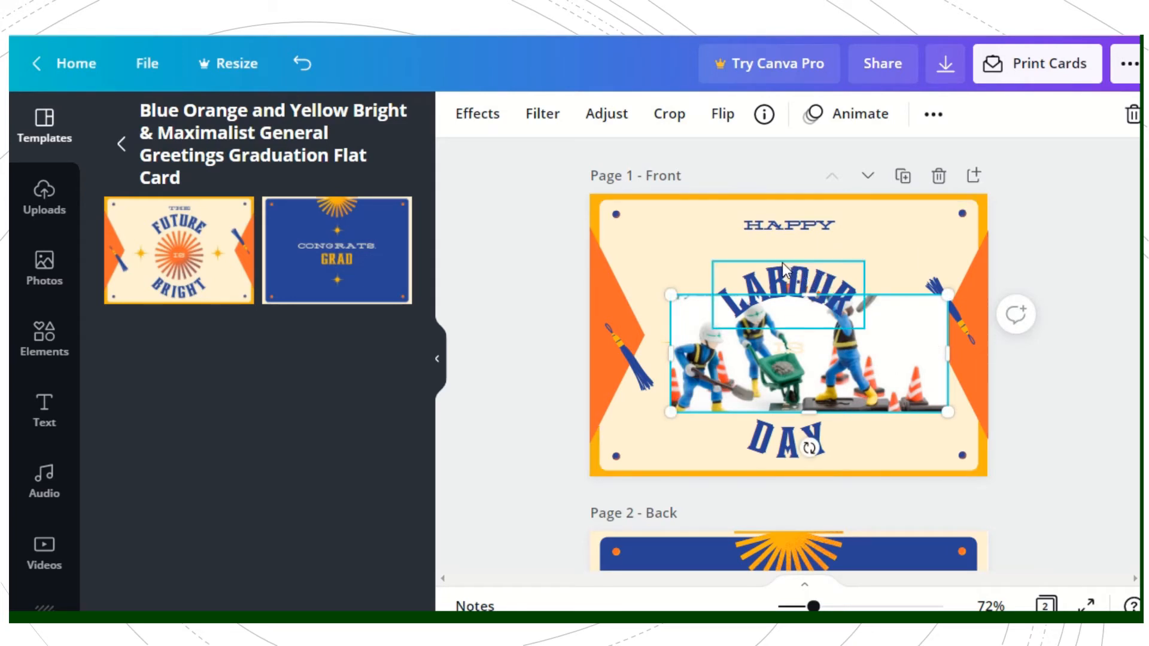
pyautogui.click(761, 285)
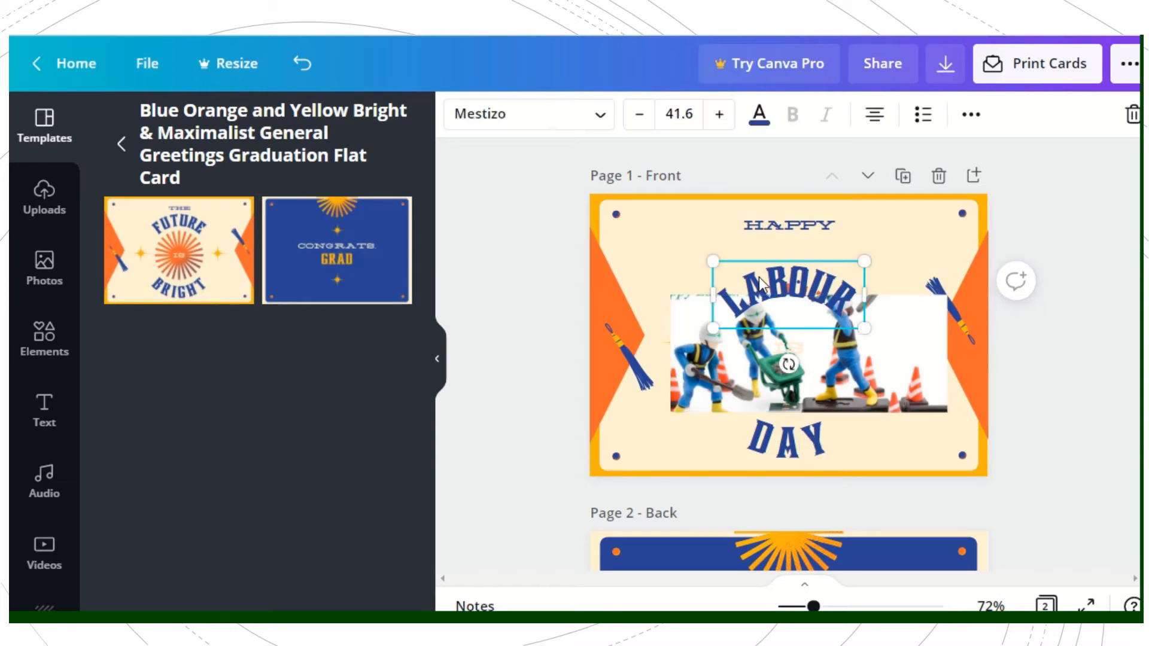
pyautogui.moveTo(754, 253); pyautogui.dragTo(753, 225)
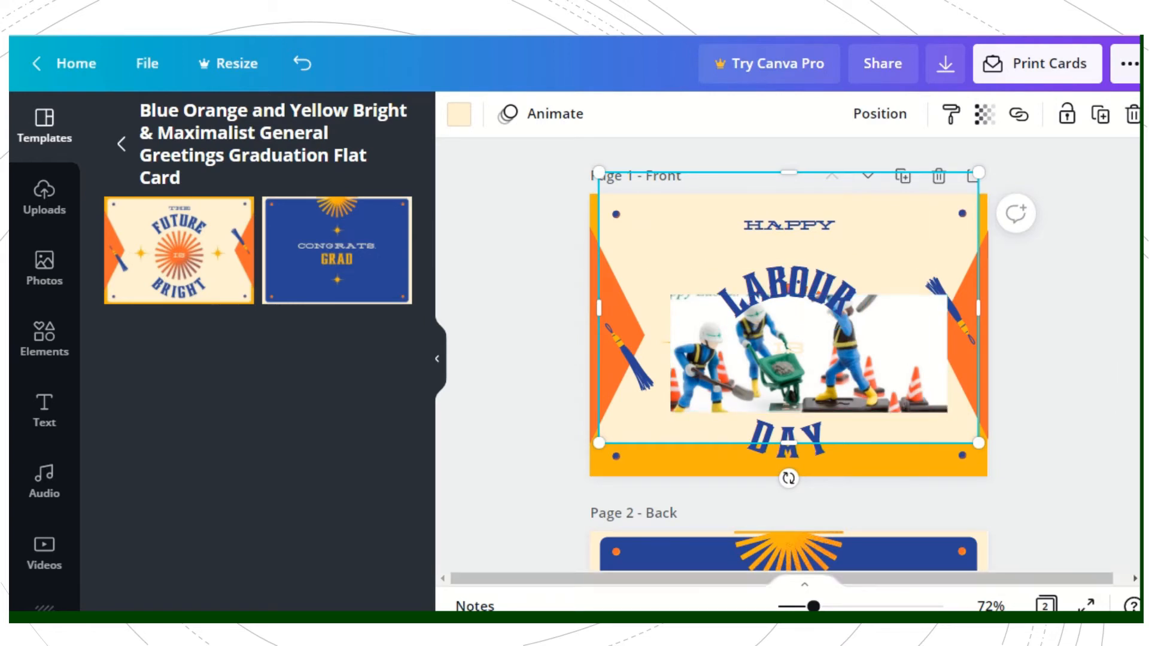
# Step: On the back page, replace the text "CONGRATS," with "THANK YOU" and delete the "GRAD" text
pyautogui.scroll(-2, 891, 561)
pyautogui.scroll(-3, 701, 529)
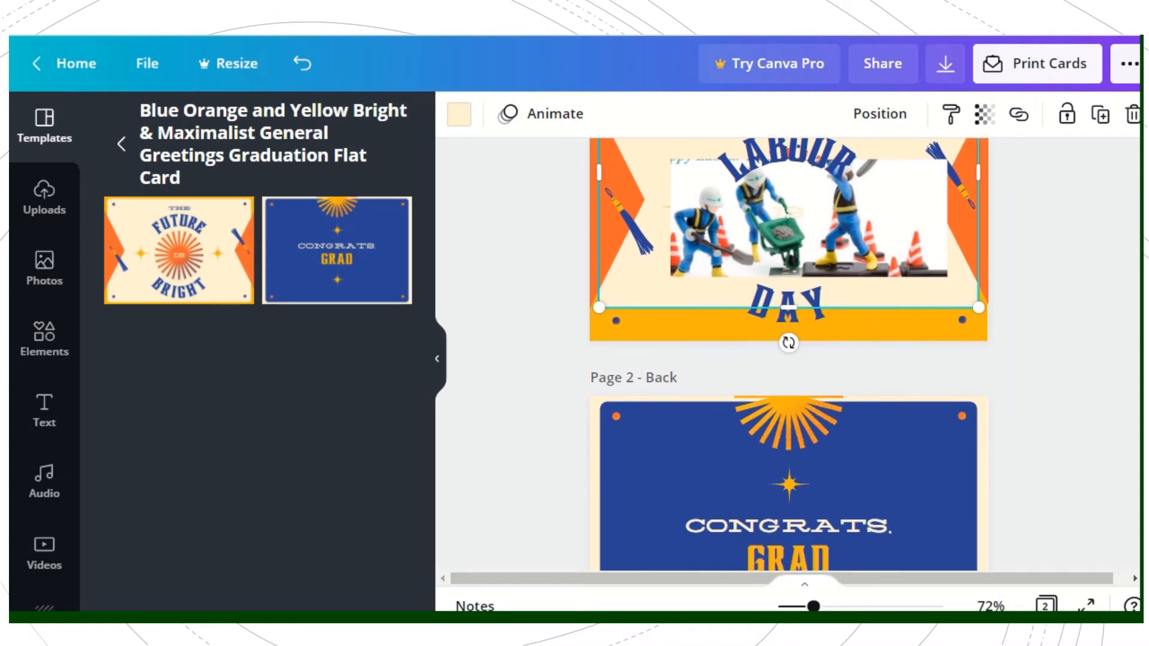
pyautogui.click(699, 523)
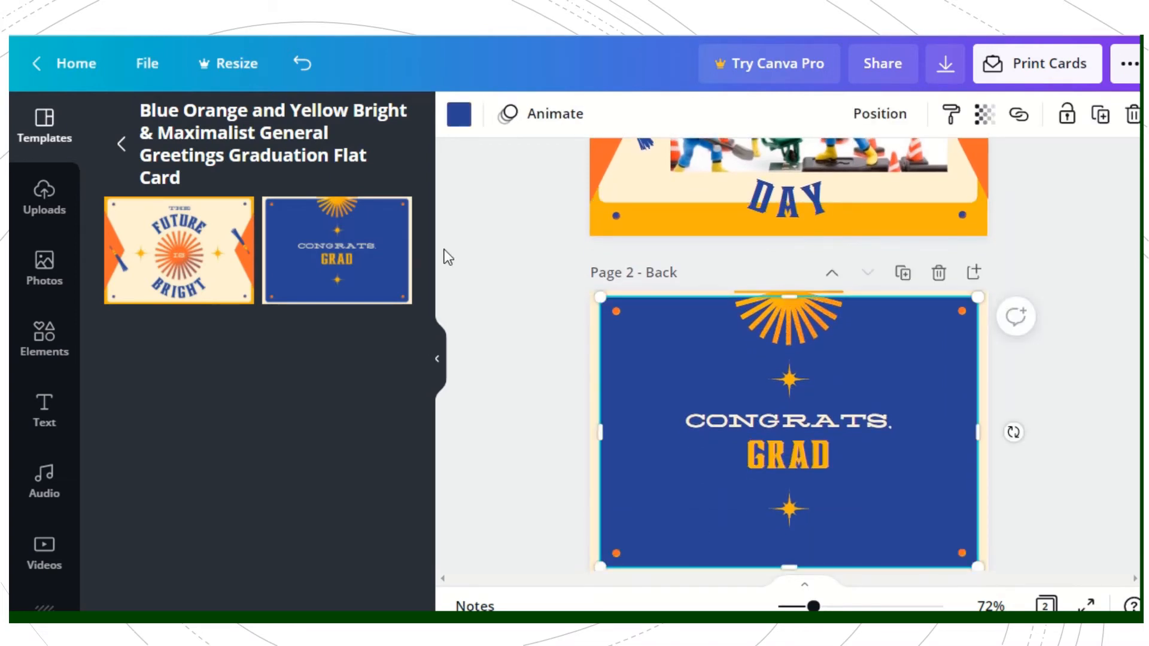
pyautogui.click(345, 261)
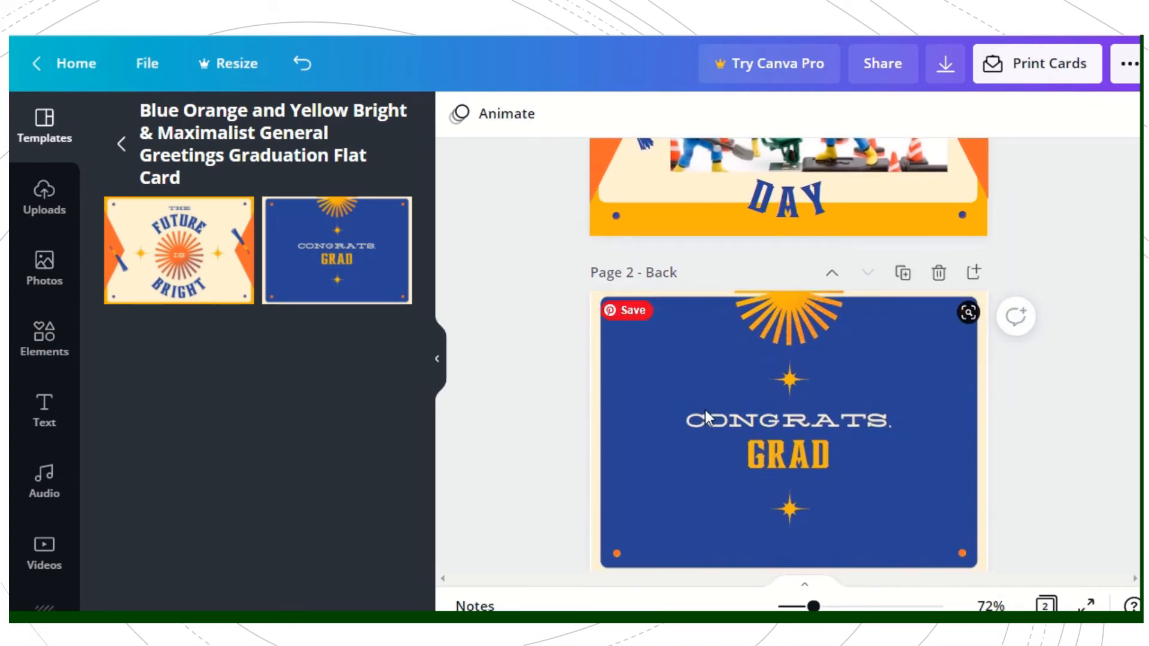
pyautogui.click(729, 422)
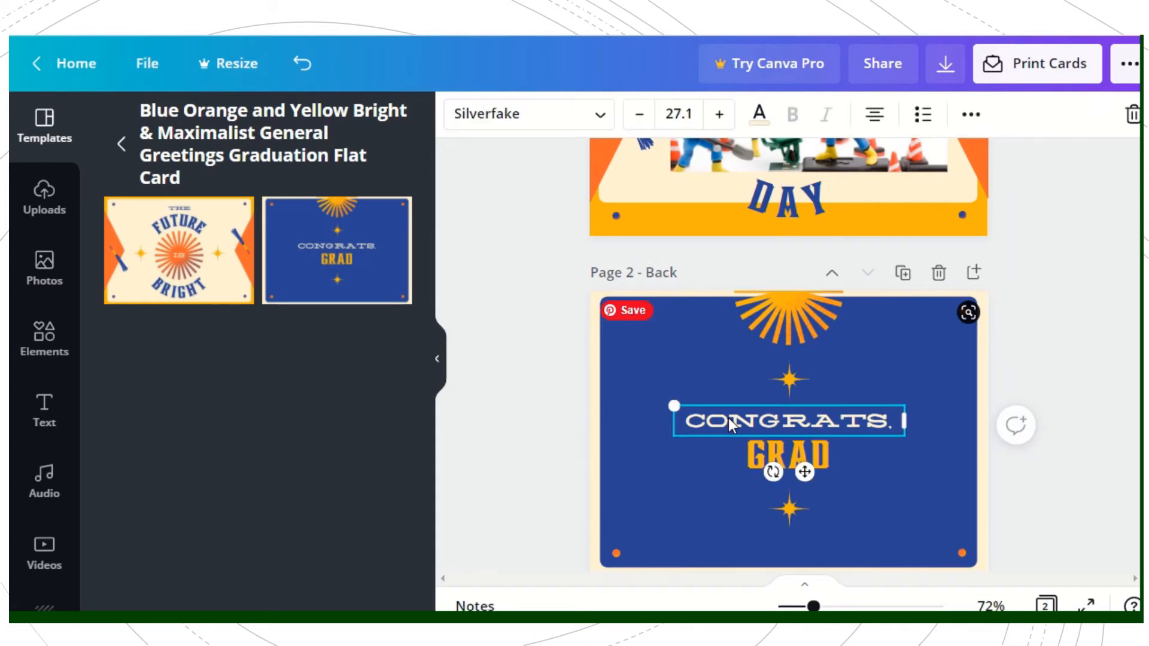
pyautogui.doubleClick(784, 421)
pyautogui.write('TH')
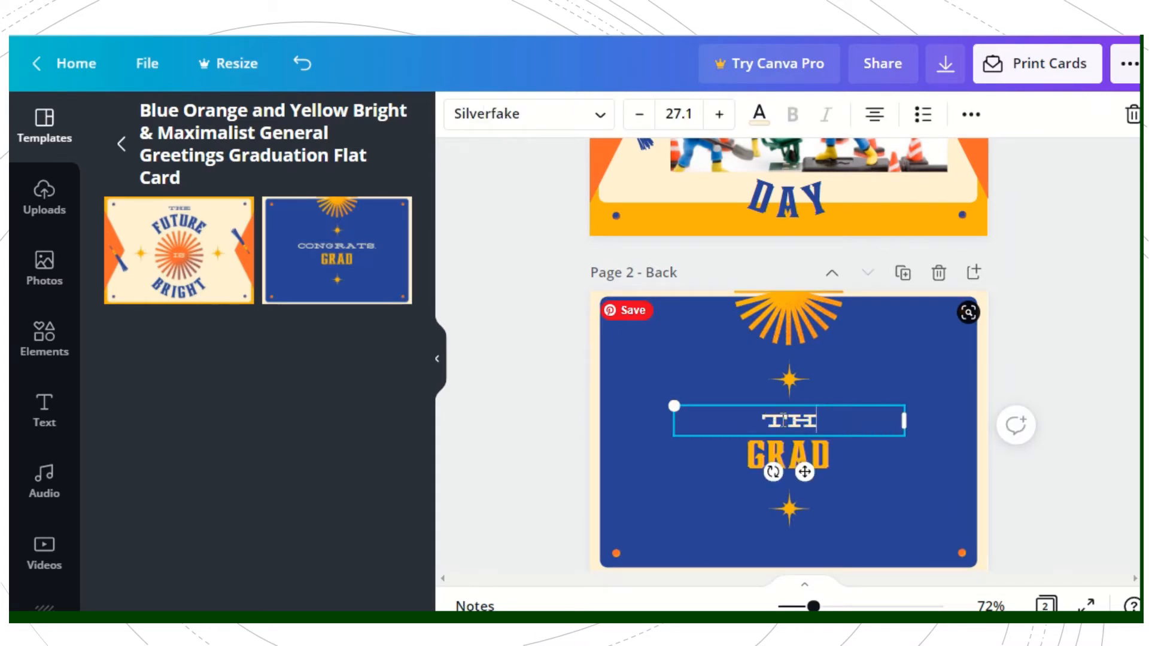
pyautogui.write('A')
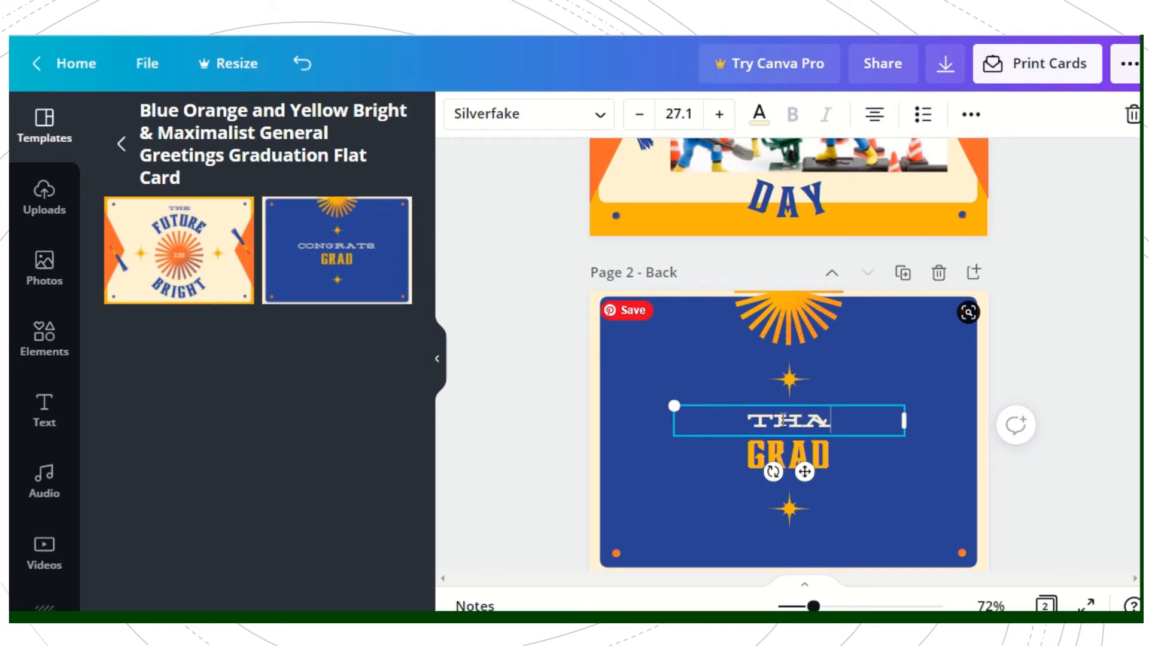
pyautogui.write('NK ')
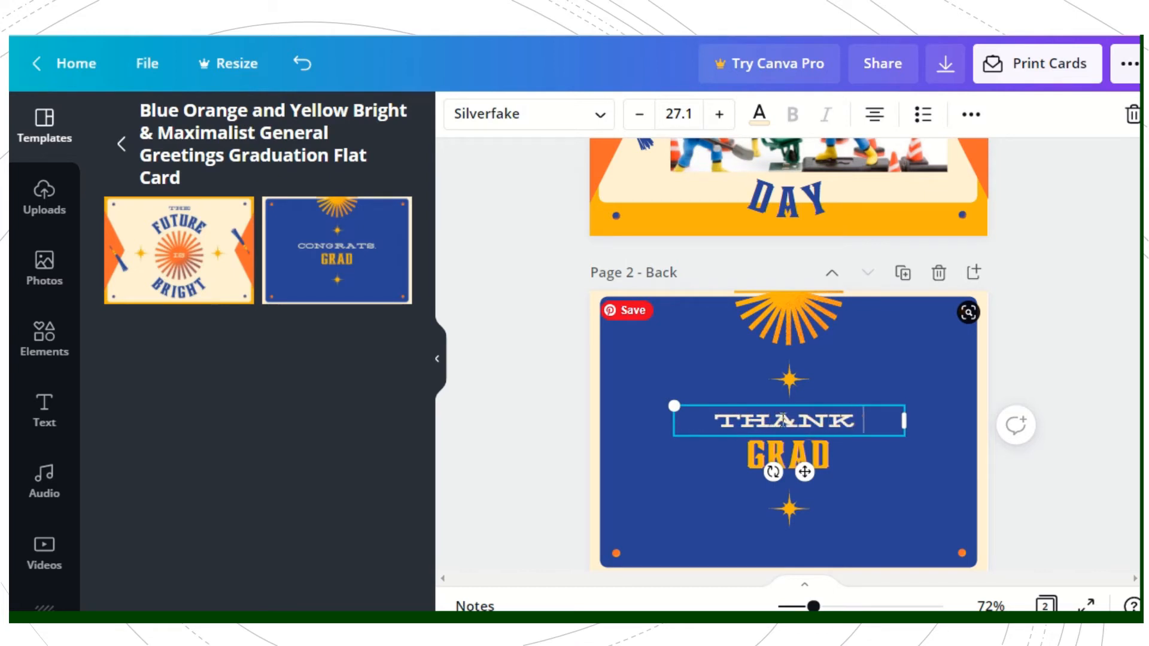
pyautogui.write('YO')
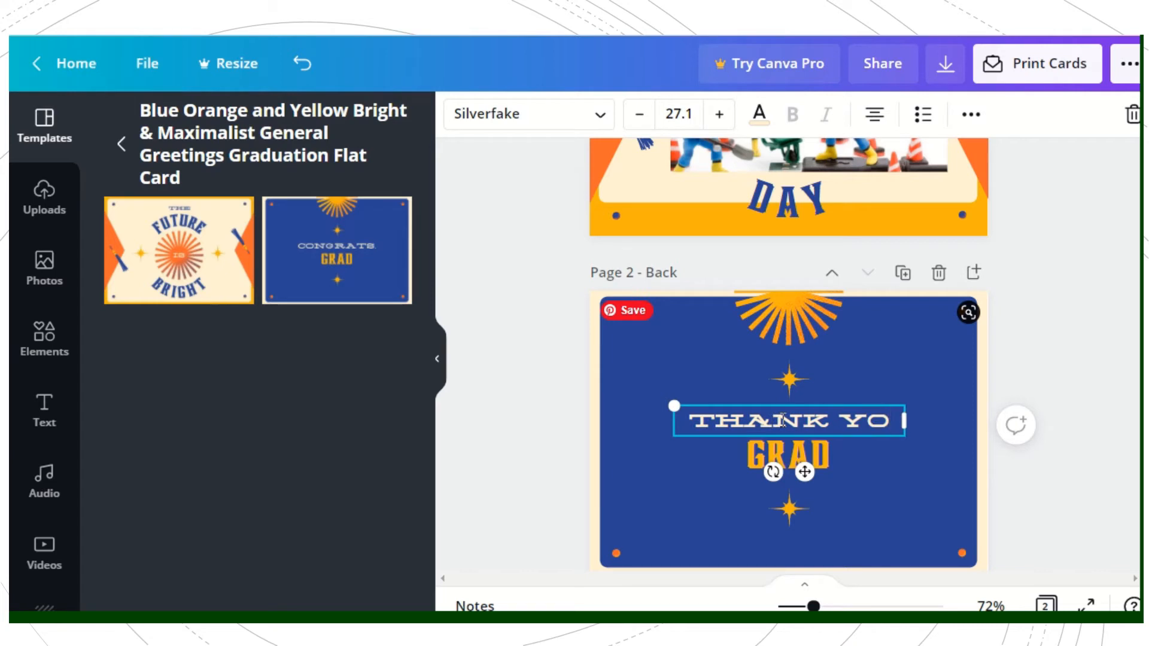
pyautogui.write('U')
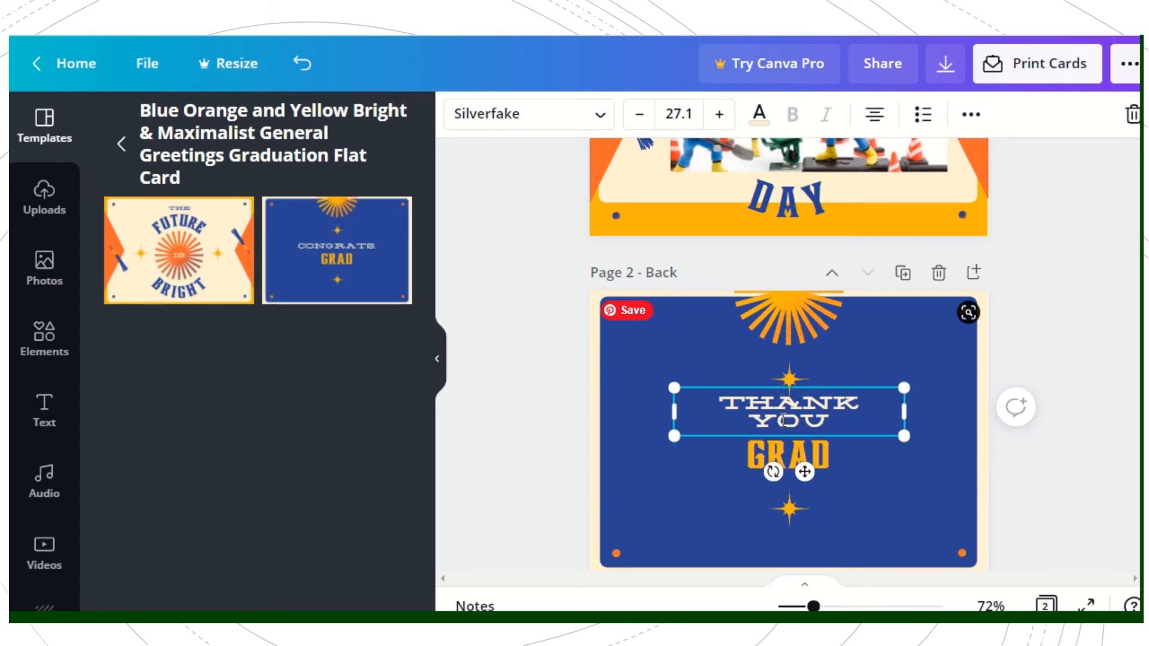
pyautogui.click(842, 458)
pyautogui.press('Delete')
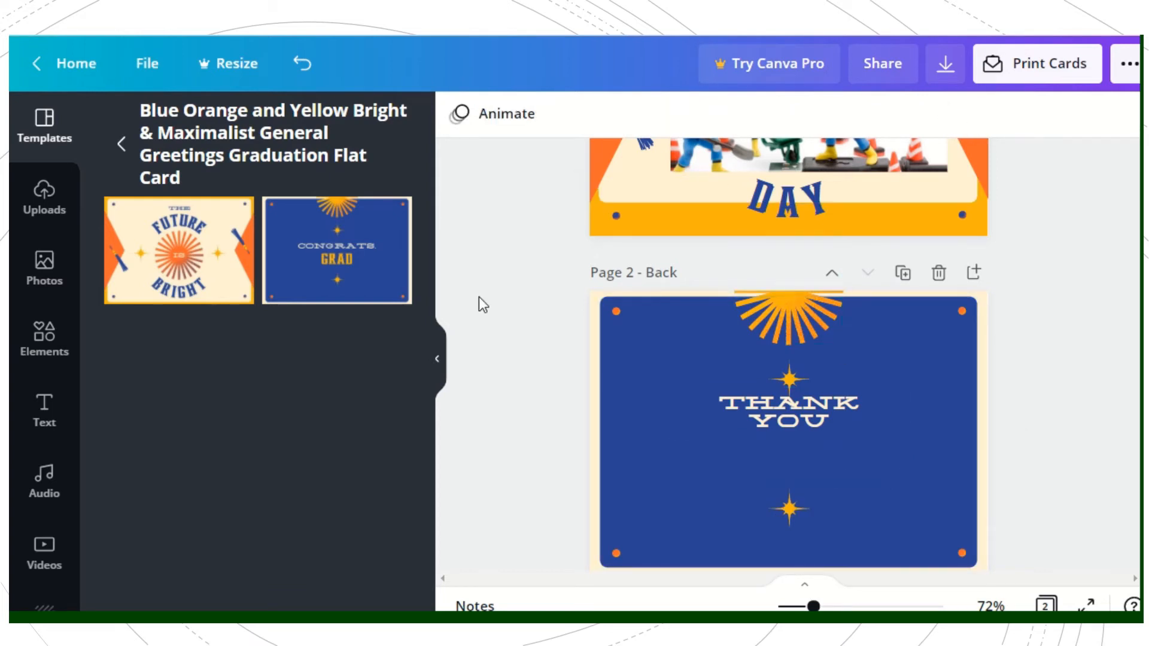
# Step: Apply the Pan page animation to the back page
pyautogui.click(495, 133)
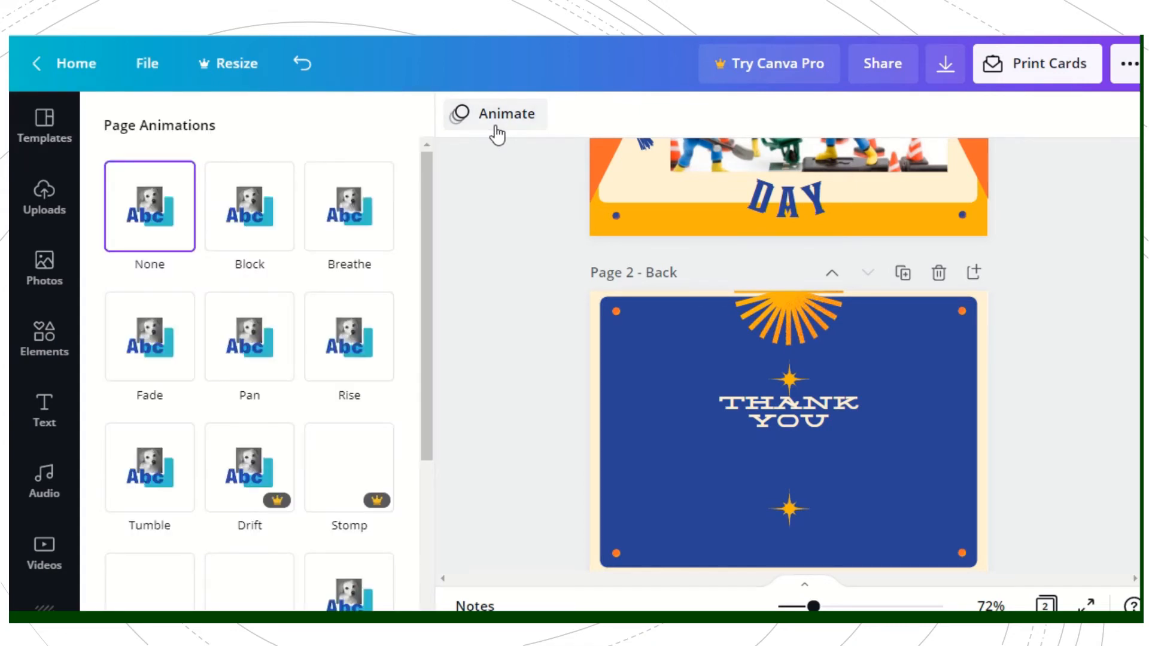
pyautogui.click(244, 222)
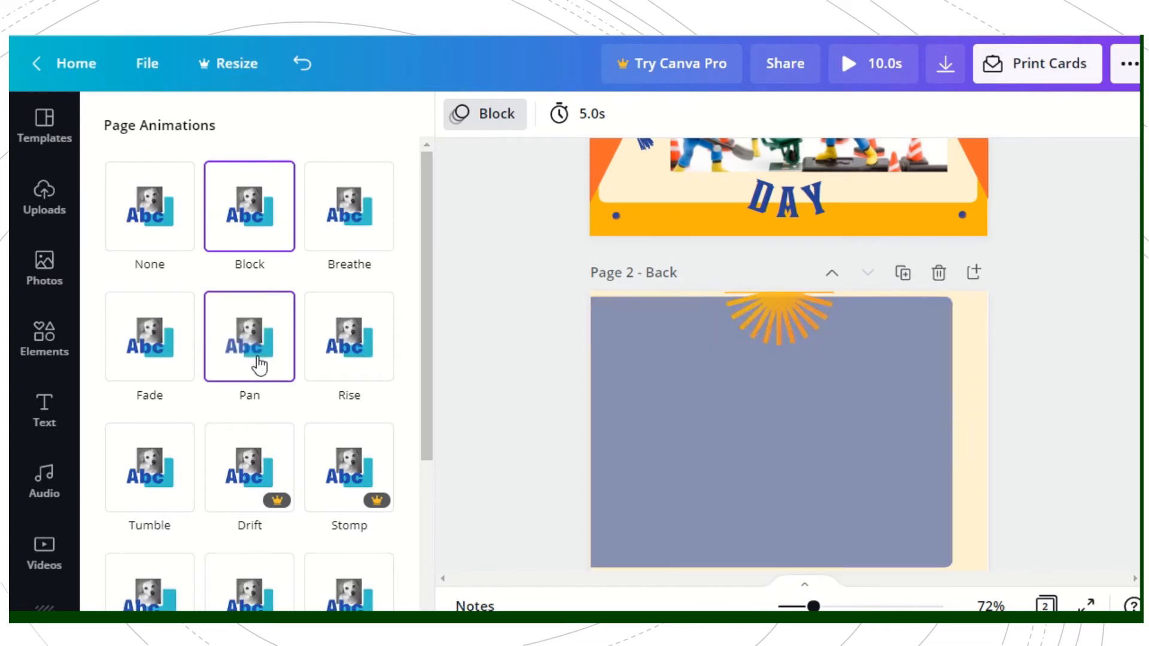
pyautogui.click(259, 364)
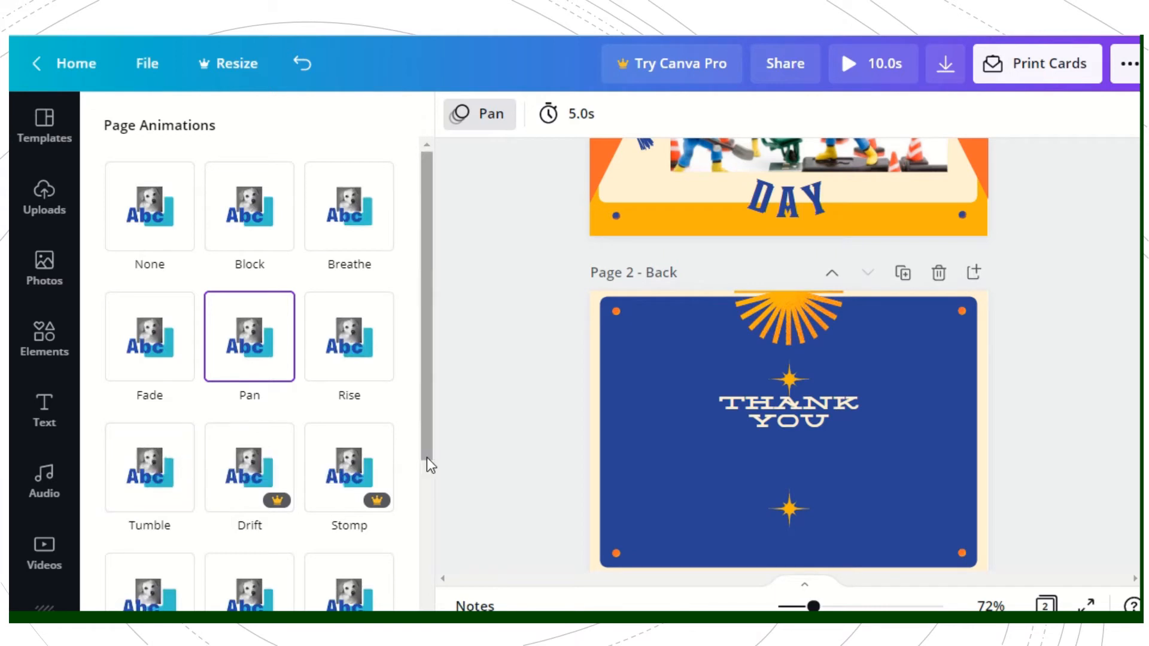
# Step: Apply the Fade element animation to the cream background panel on the front page
pyautogui.click(820, 207)
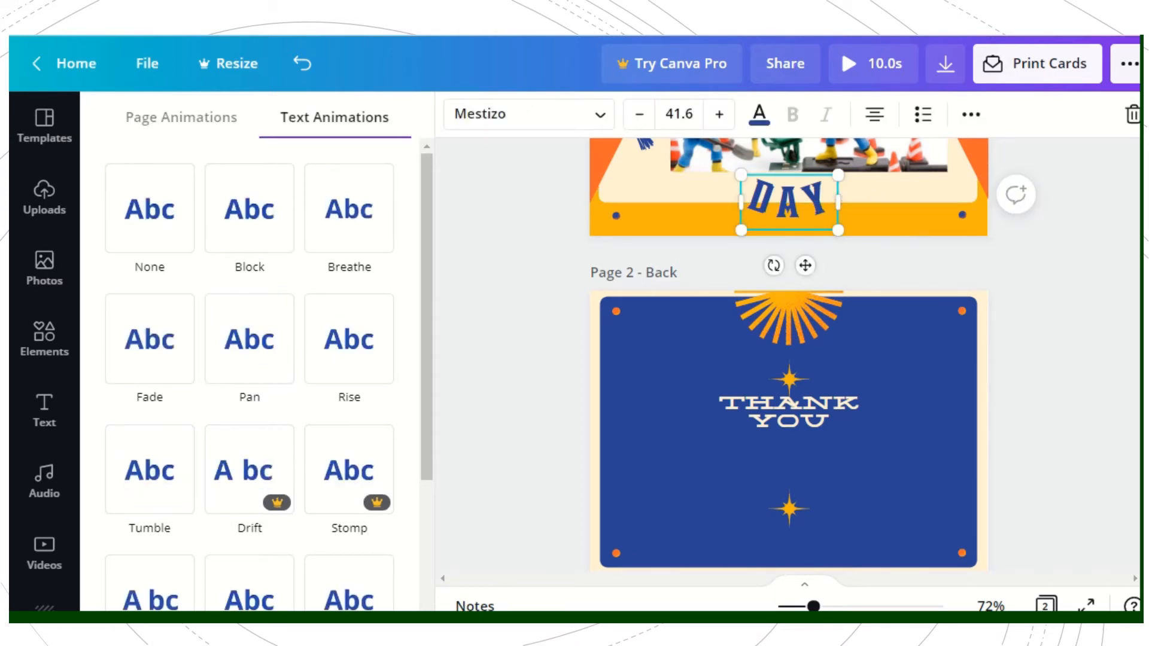
pyautogui.scroll(3, 849, 195)
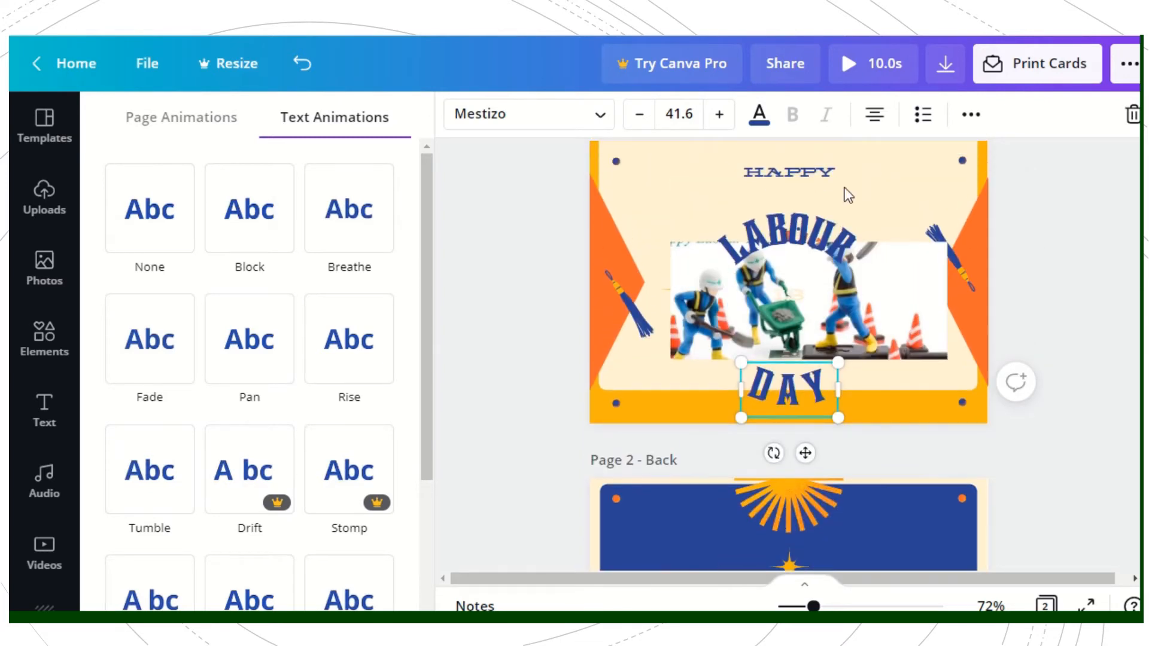
pyautogui.click(839, 204)
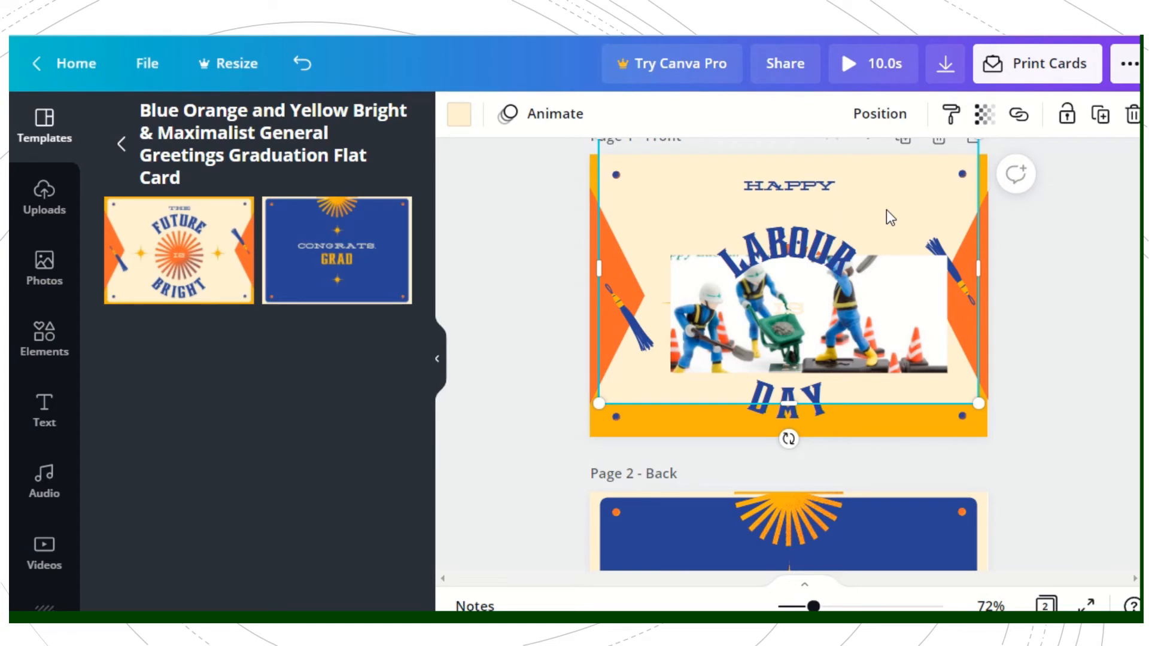
pyautogui.click(581, 116)
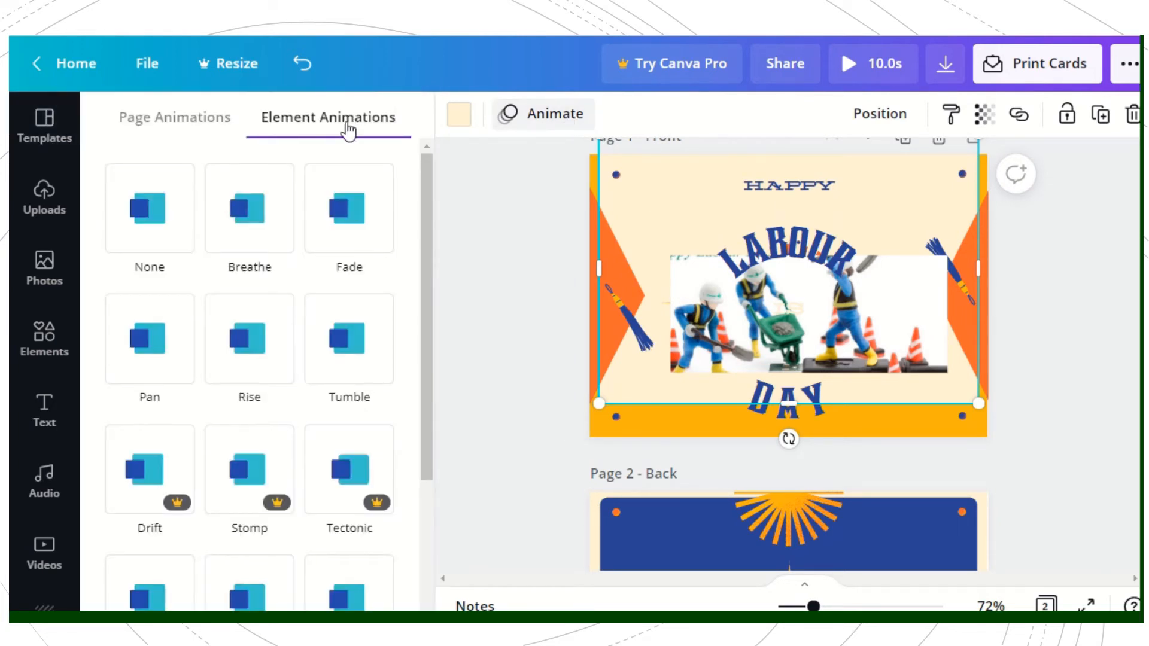
pyautogui.click(261, 310)
pyautogui.click(263, 247)
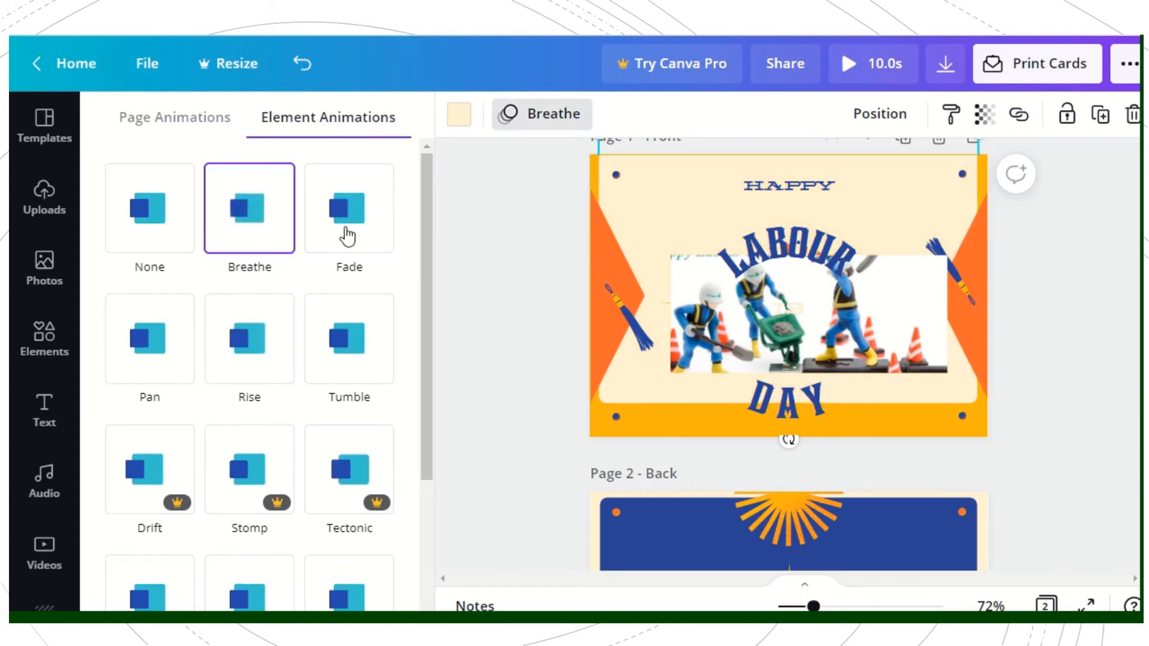
pyautogui.click(353, 235)
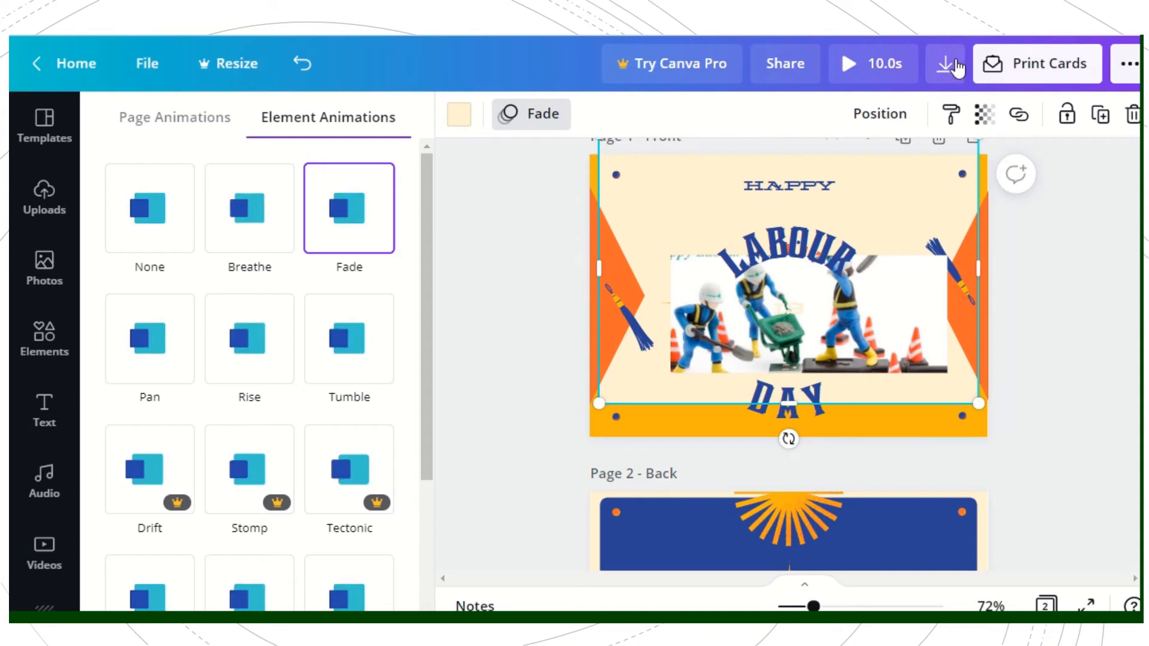
# Step: Download all pages of the card as an MP4 video and copy the design's edit share link
pyautogui.click(956, 66)
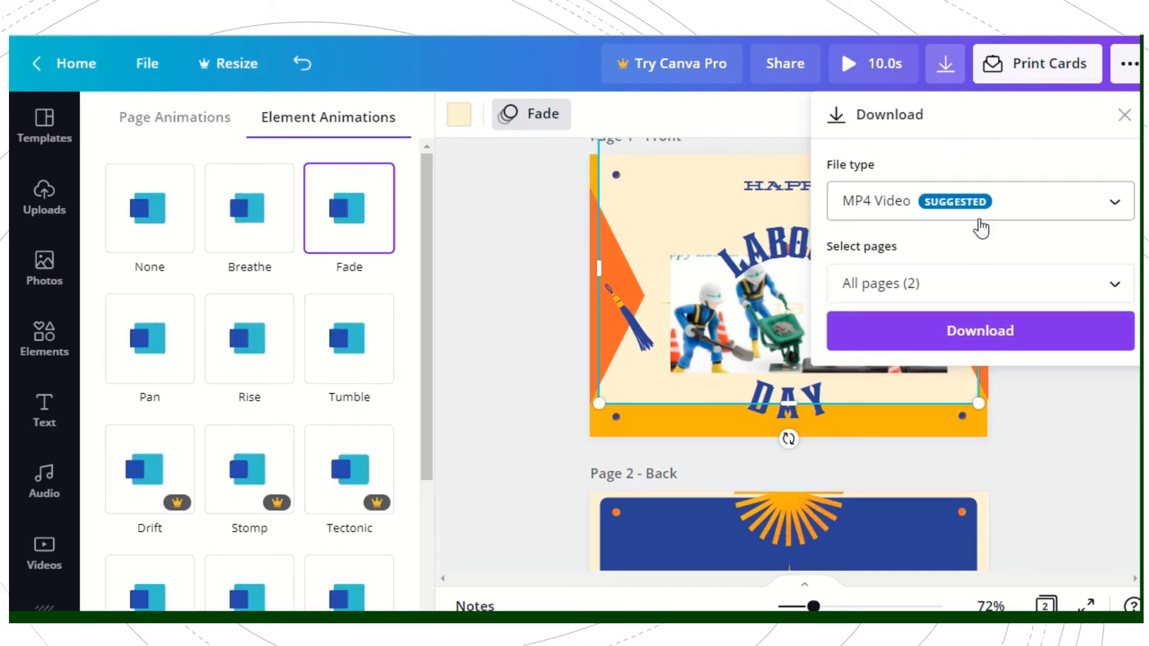
pyautogui.click(974, 336)
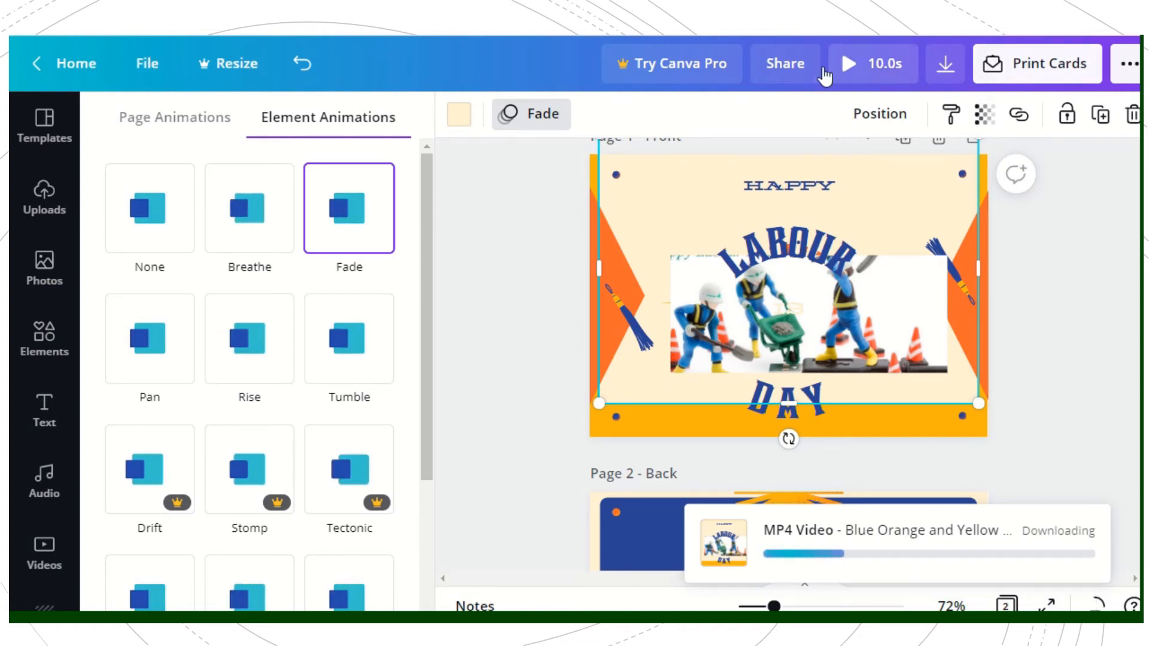
pyautogui.click(801, 71)
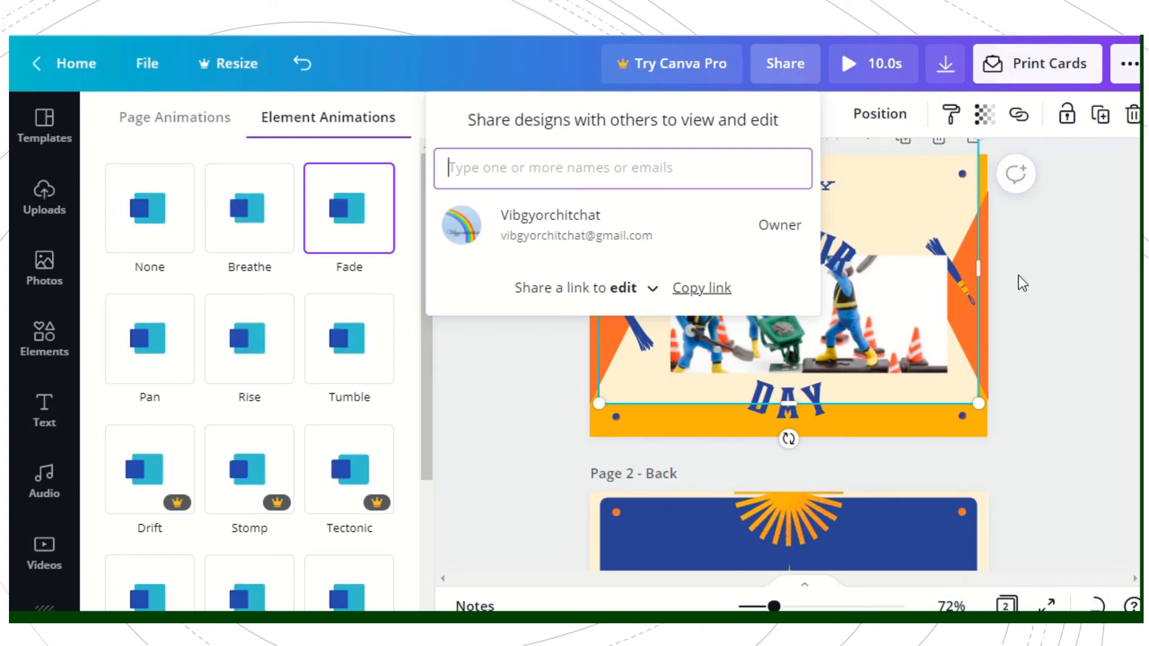
pyautogui.click(706, 290)
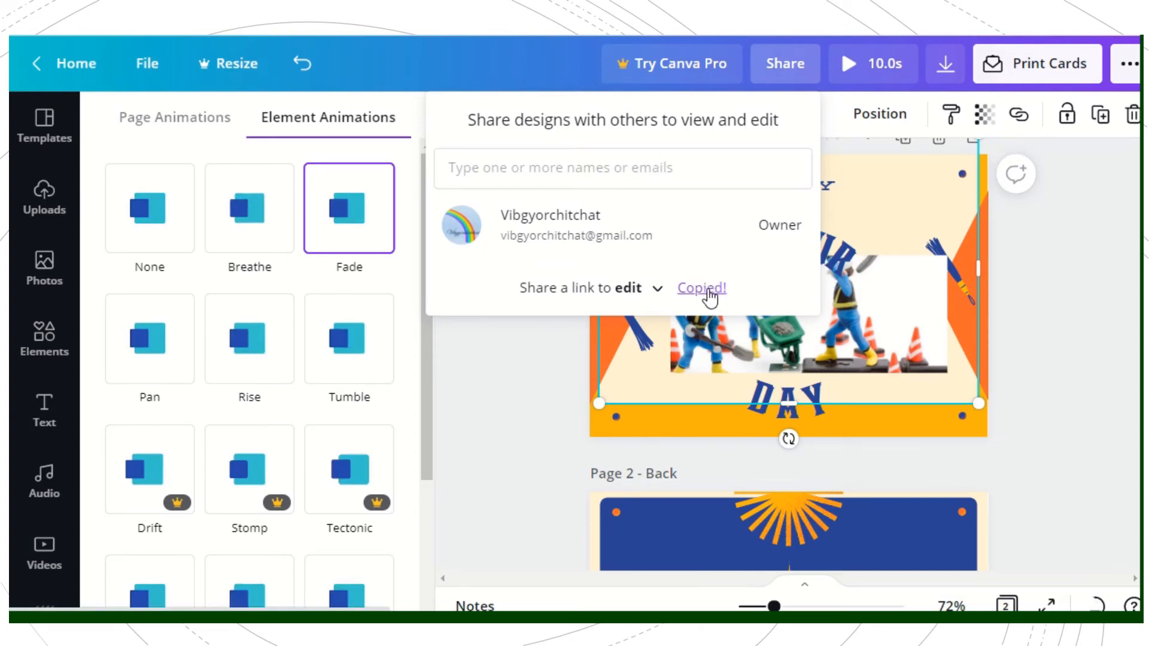
pyautogui.click(1125, 238)
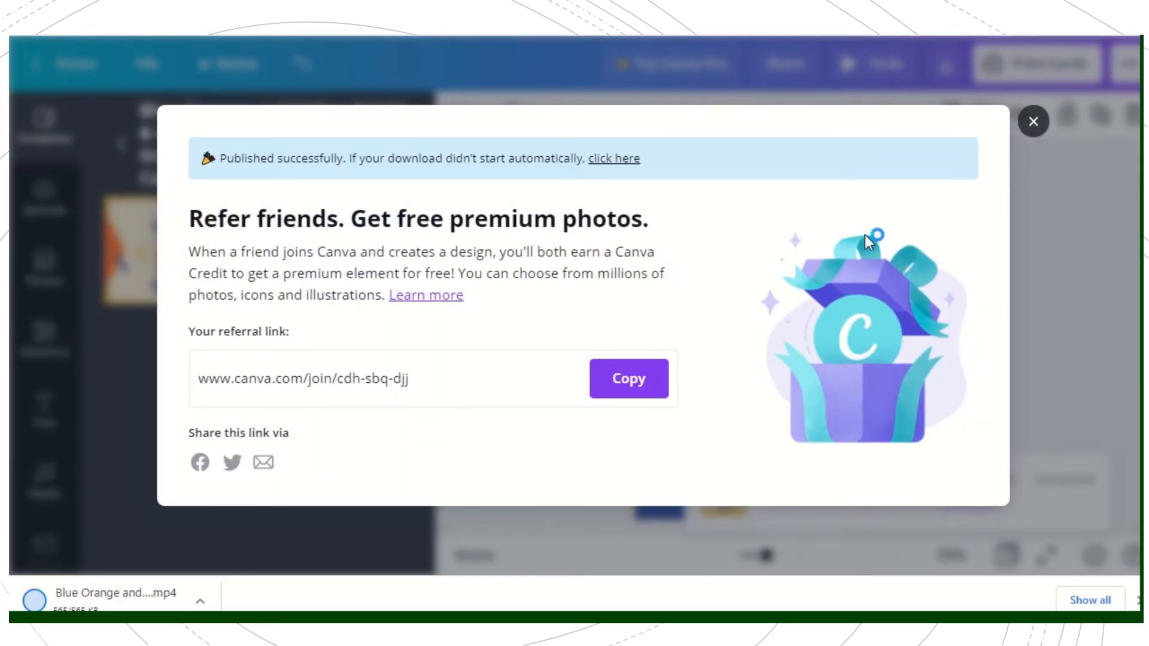
pyautogui.click(1033, 122)
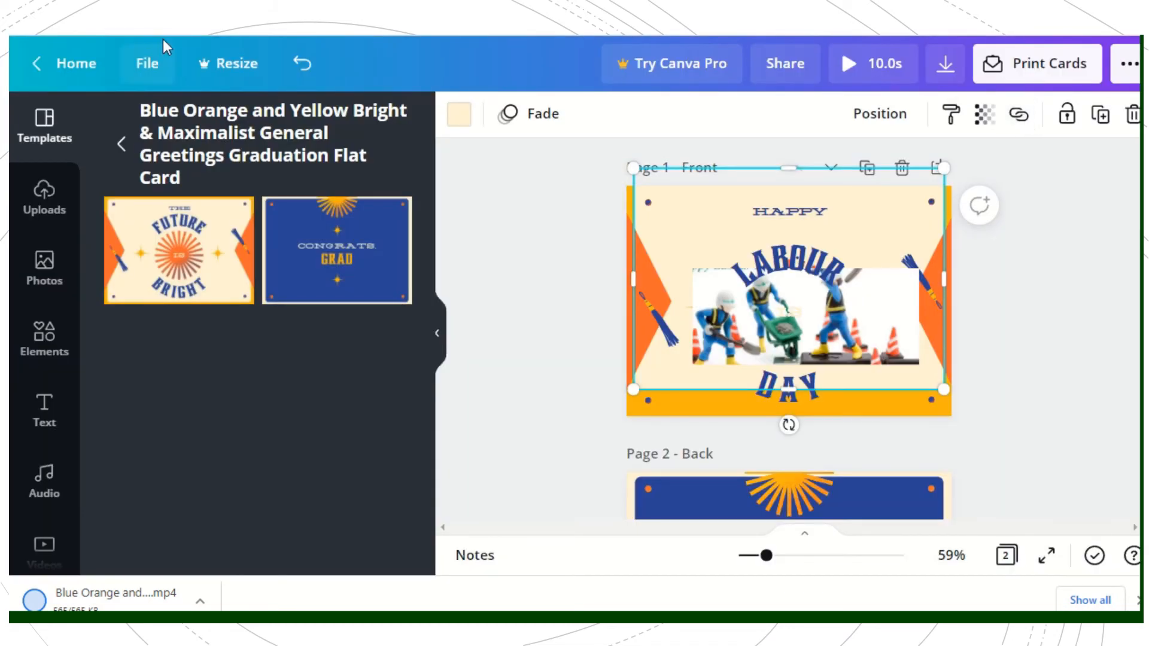
pyautogui.click(238, 64)
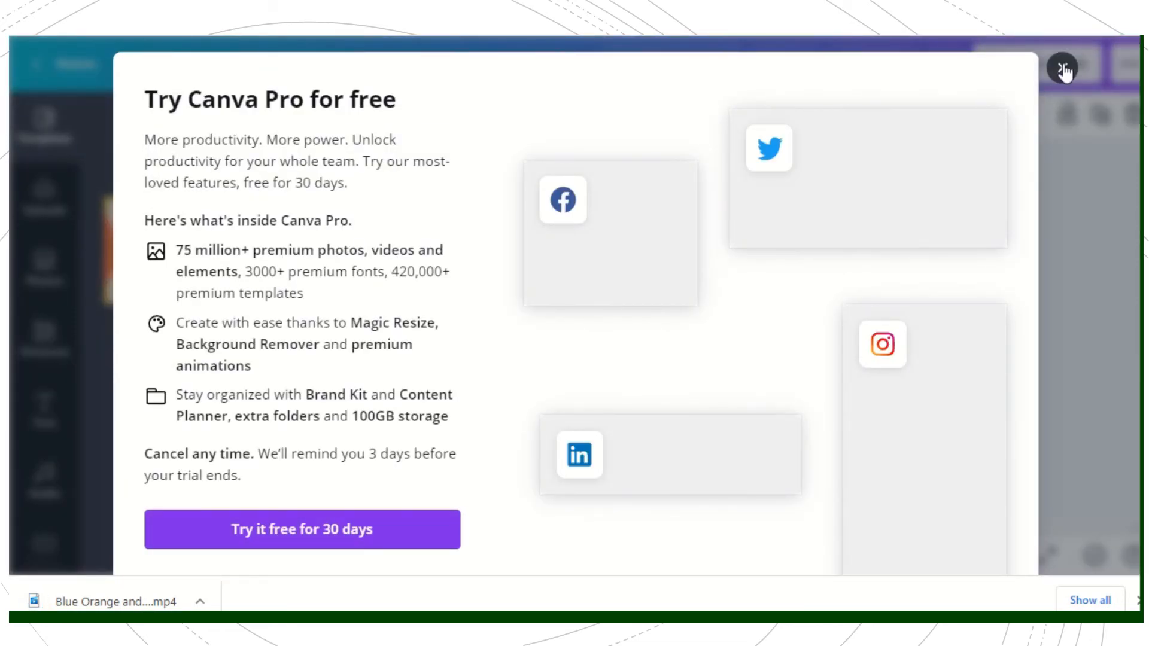
pyautogui.click(1063, 68)
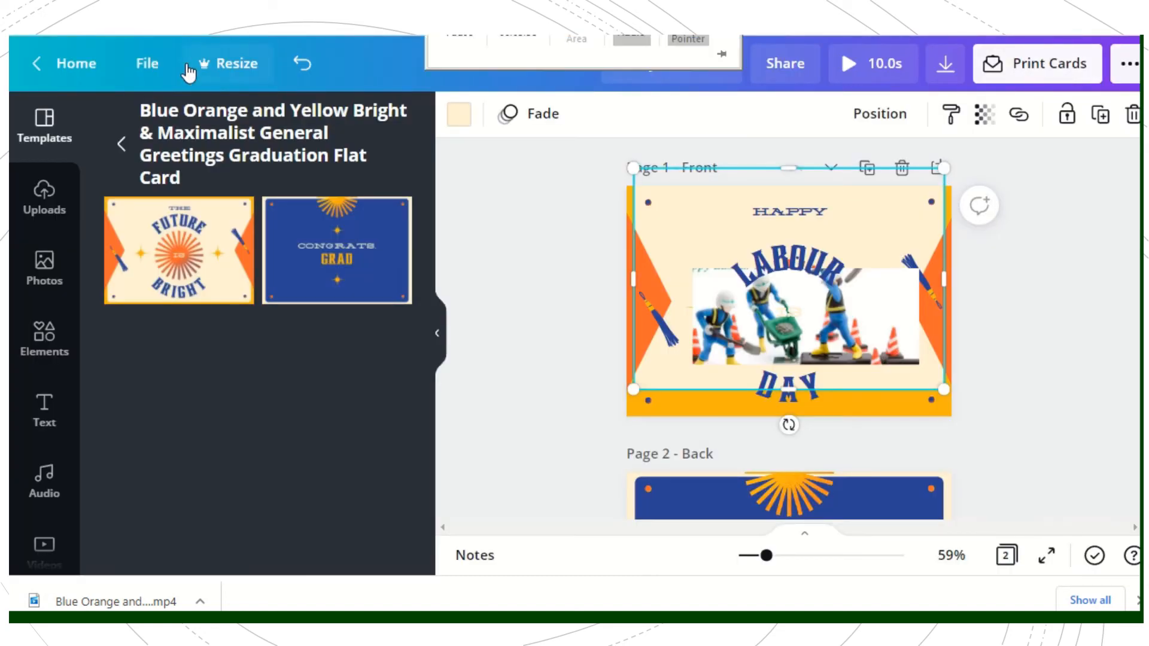
pyautogui.click(151, 63)
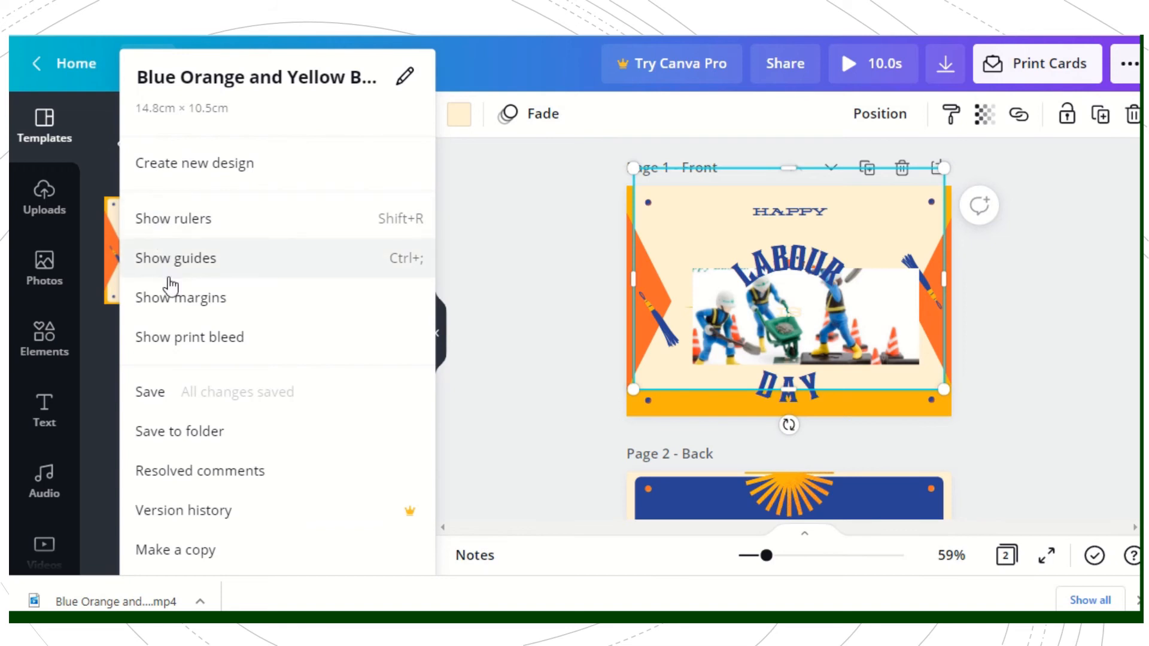
pyautogui.click(524, 425)
pyautogui.click(523, 425)
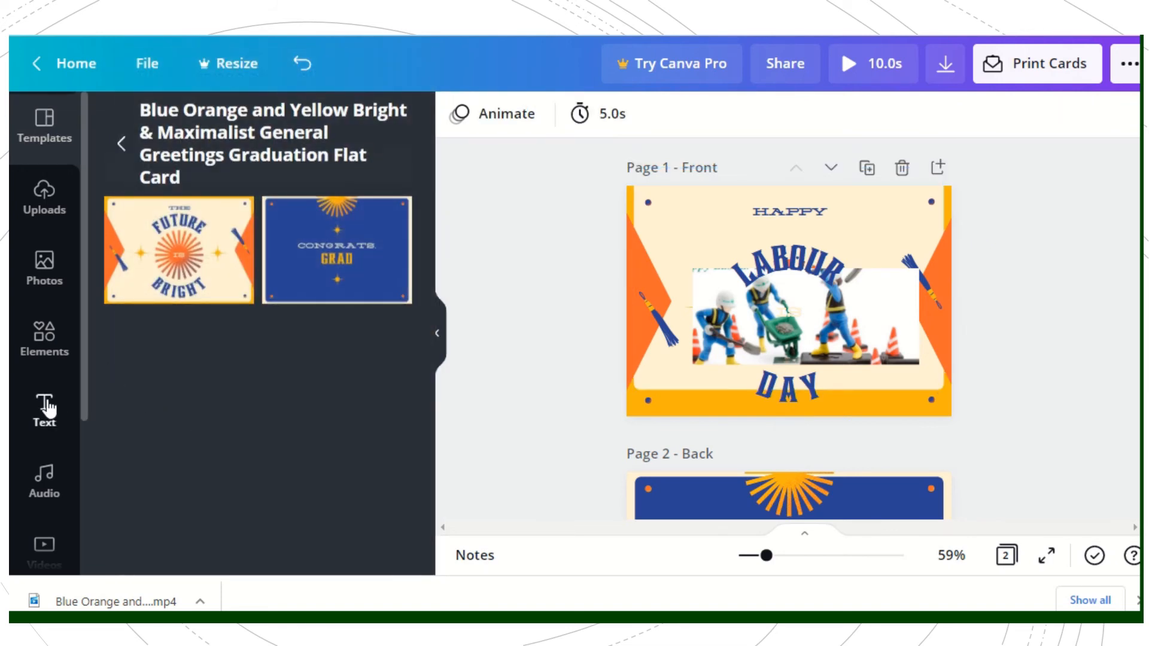
# Step: Add the bold italic name-and-address font combination to the front page
pyautogui.click(46, 407)
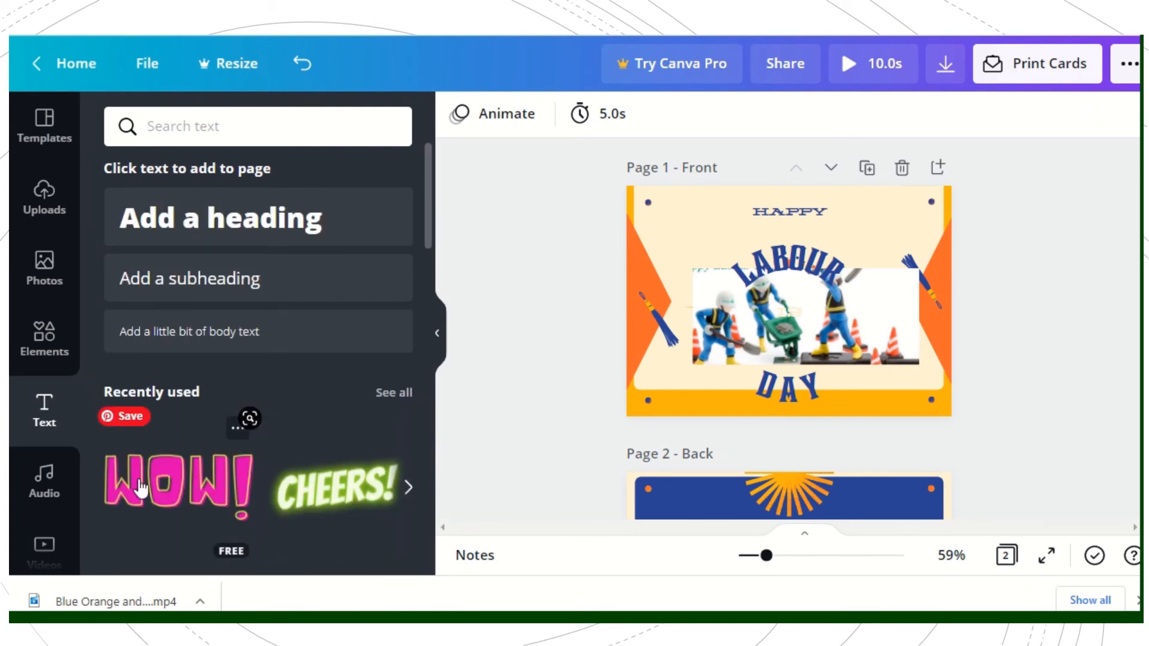
pyautogui.scroll(-2, 430, 294)
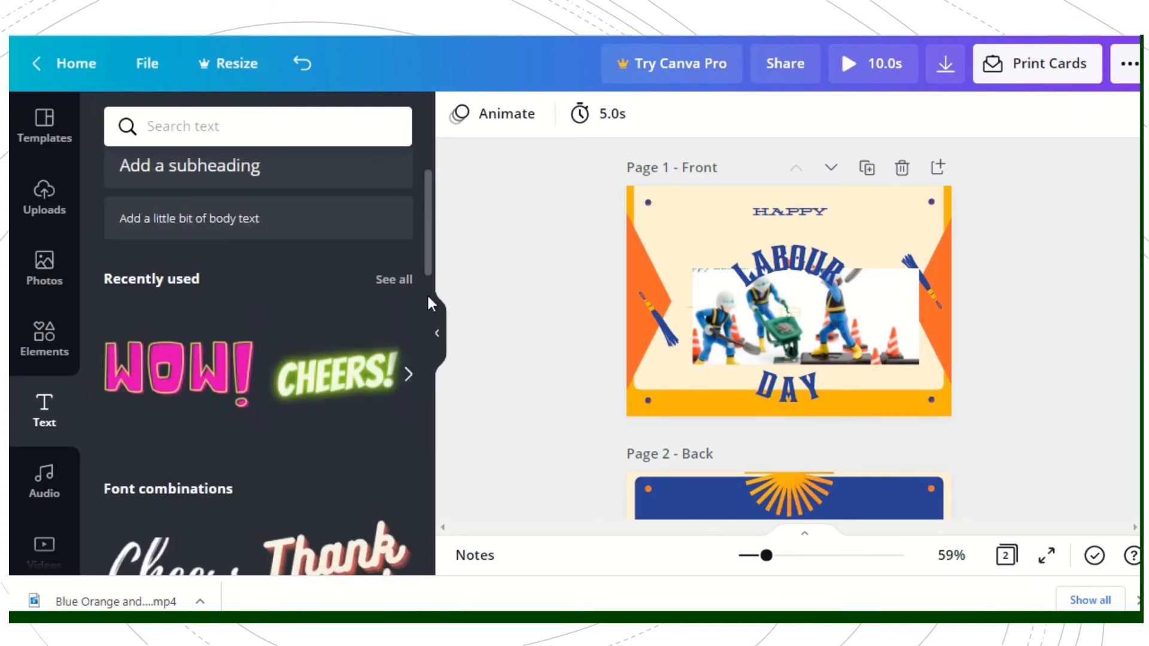
pyautogui.scroll(-10, 426, 328)
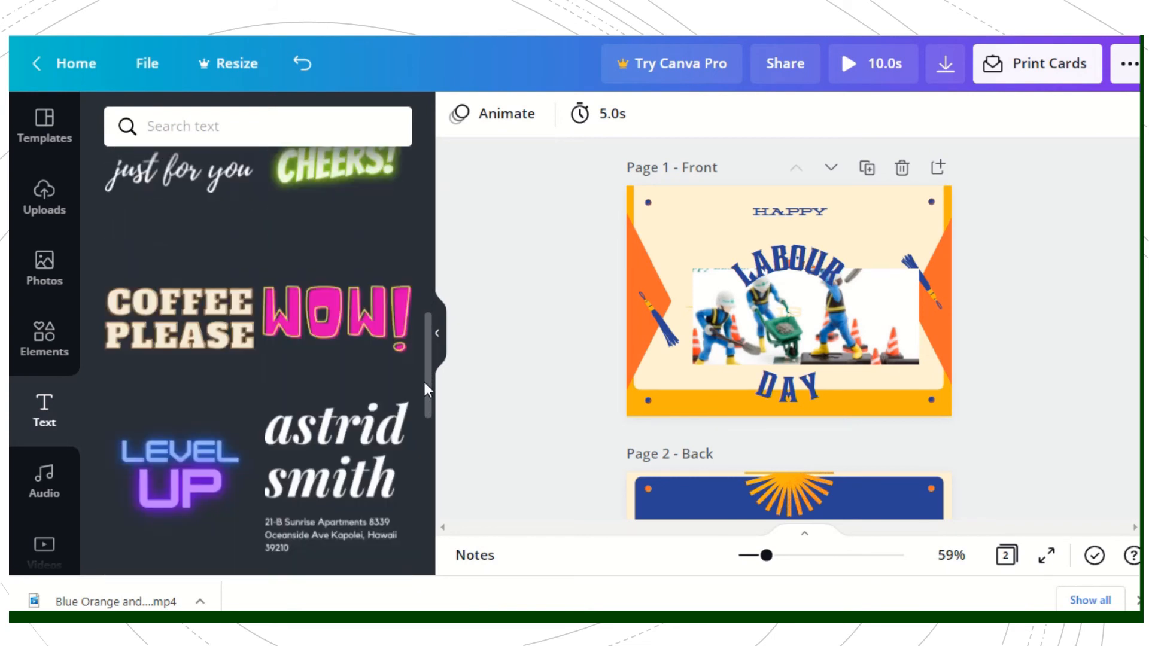
pyautogui.moveTo(425, 383); pyautogui.dragTo(425, 419)
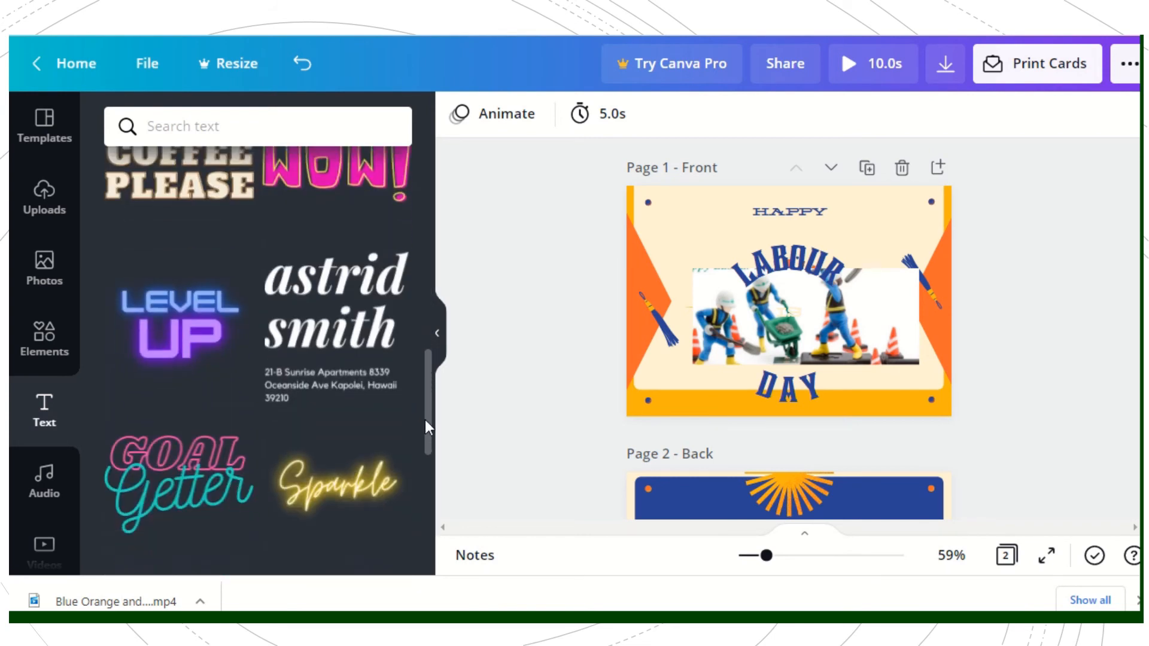
pyautogui.click(374, 350)
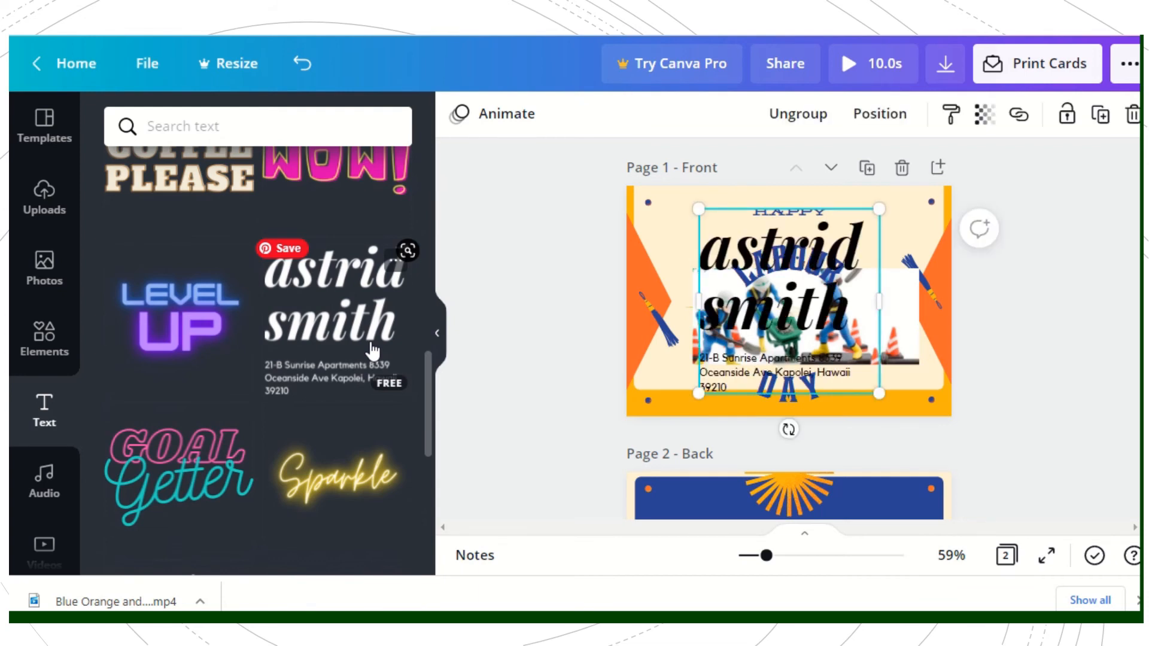
# Step: Add the "Fade to Green" audio track to the design, listen to it and preview the card
pyautogui.click(40, 487)
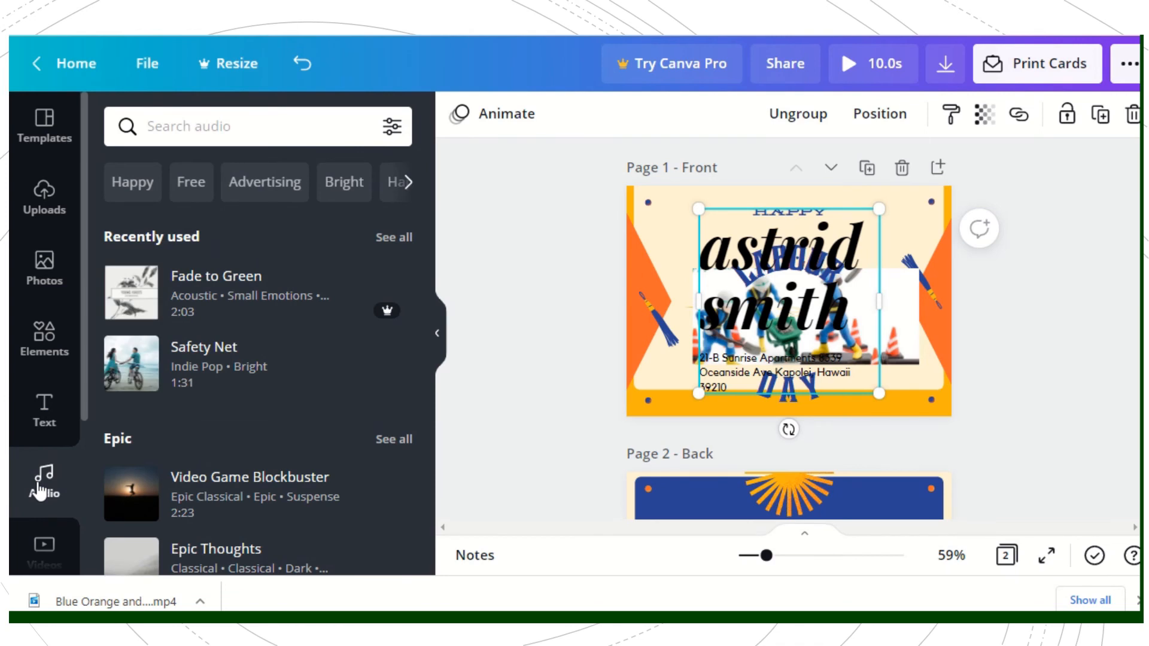
pyautogui.click(174, 296)
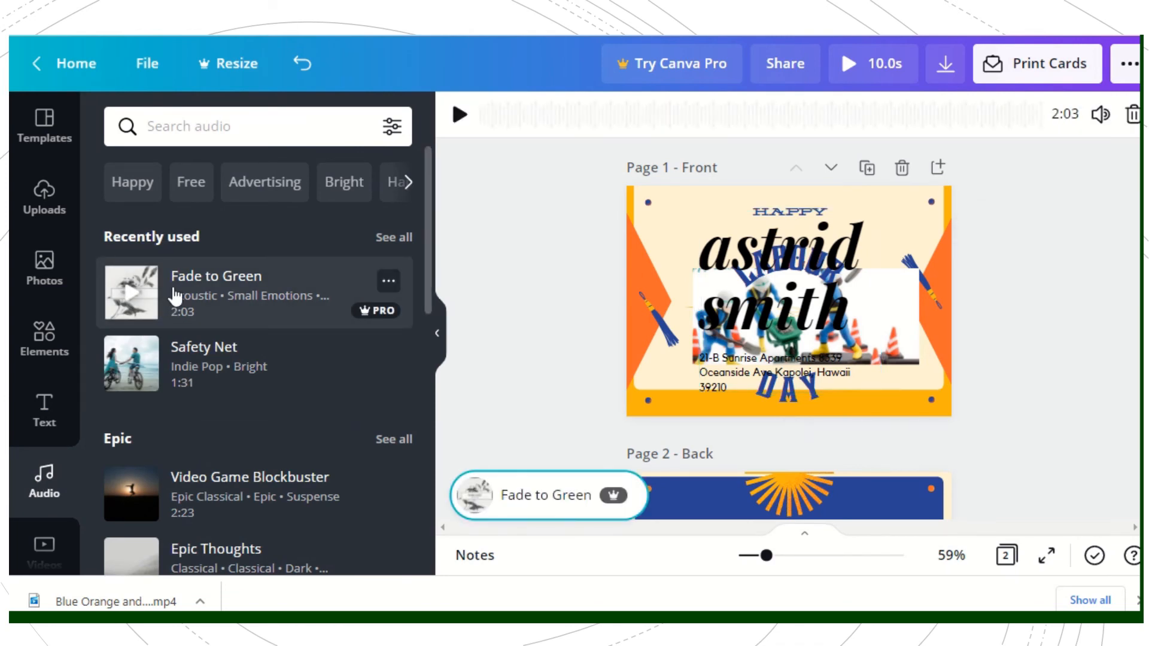
pyautogui.click(472, 495)
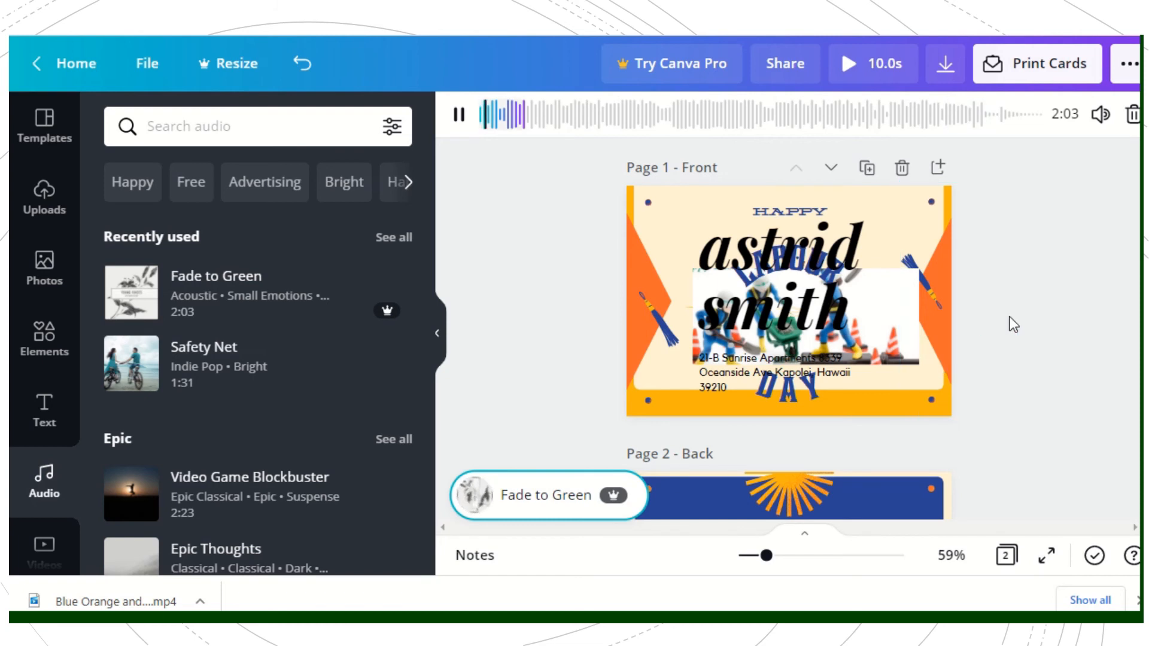
pyautogui.click(1039, 324)
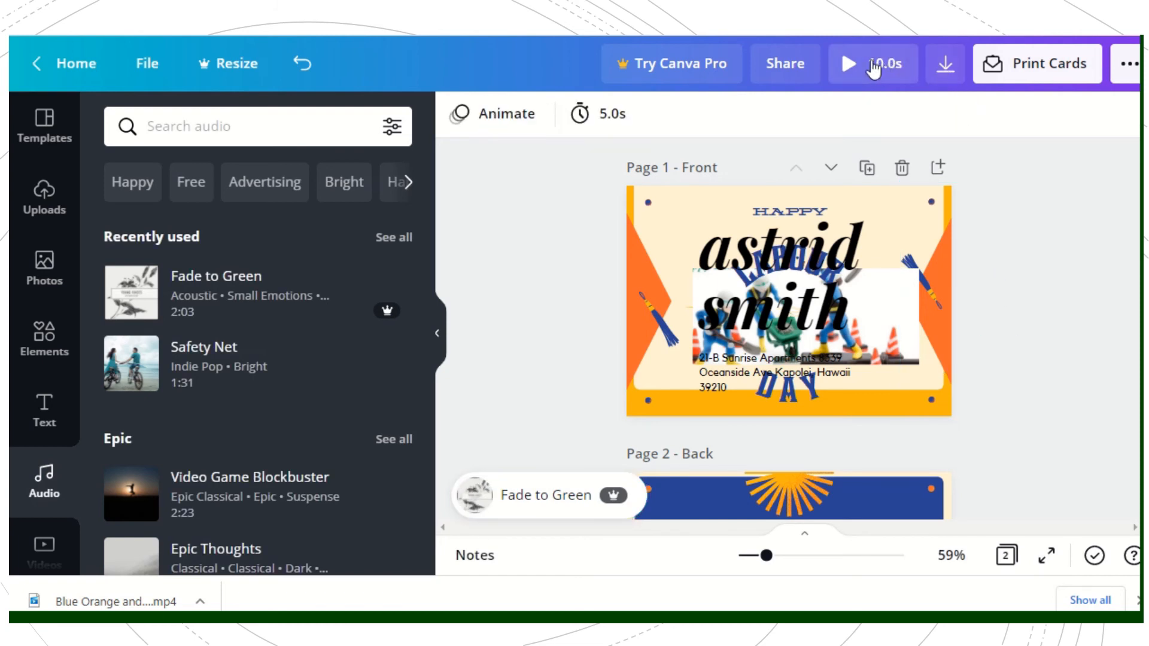
pyautogui.click(853, 59)
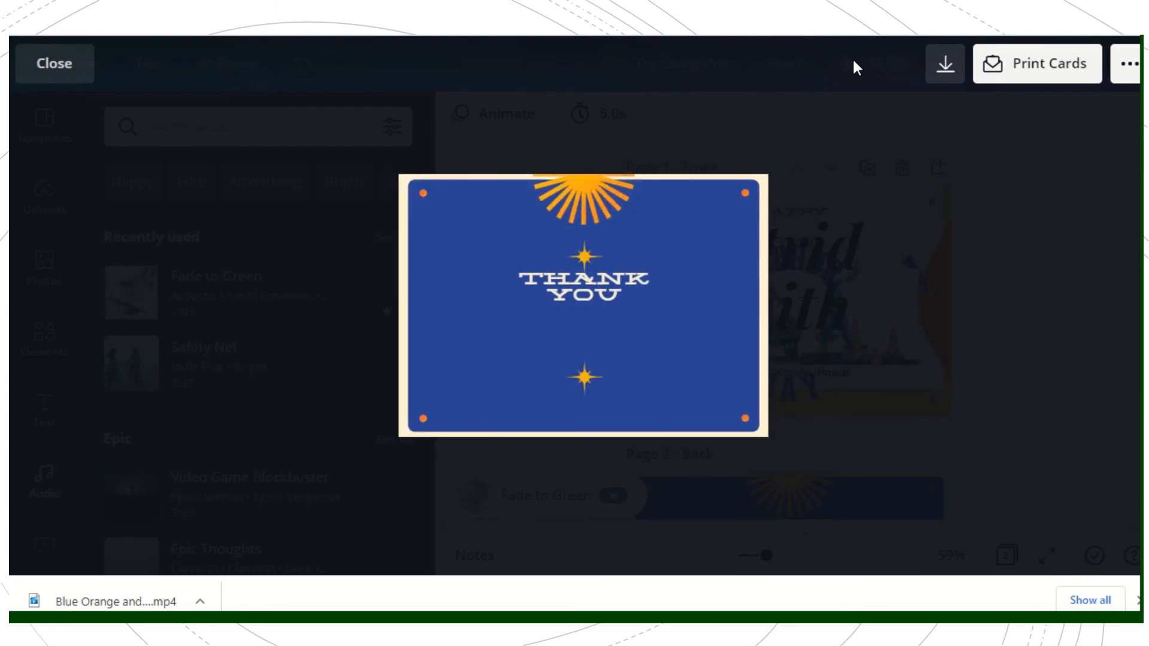
pyautogui.click(854, 62)
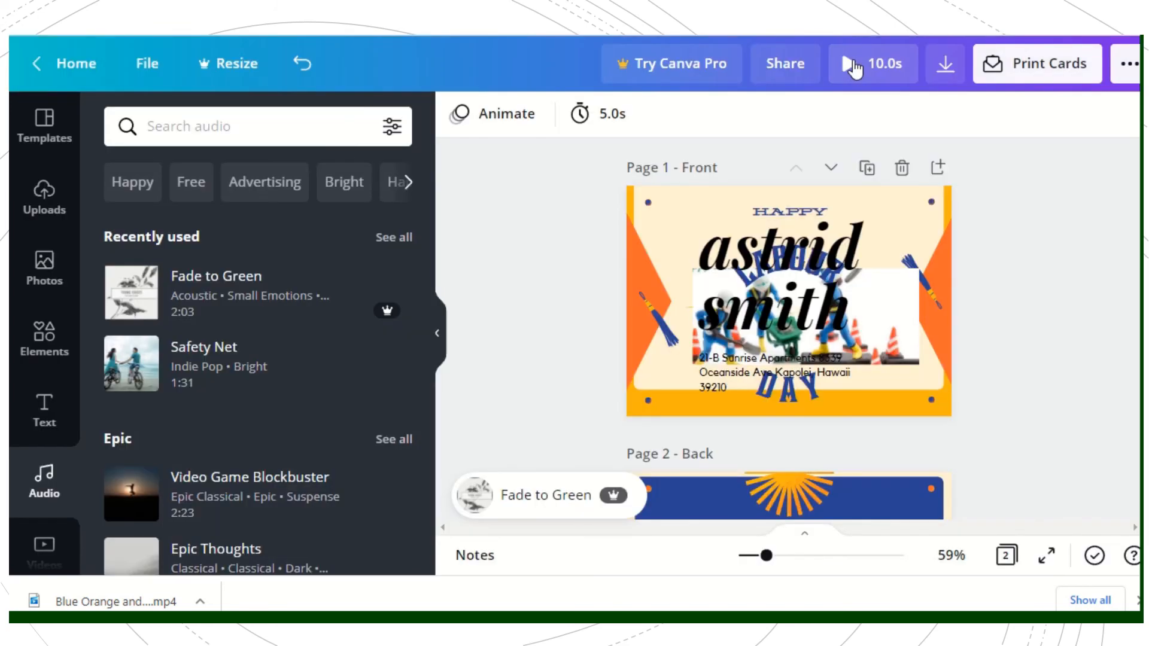
# Step: Delete the name-and-address text group from the front page and preview the whole card
pyautogui.click(750, 289)
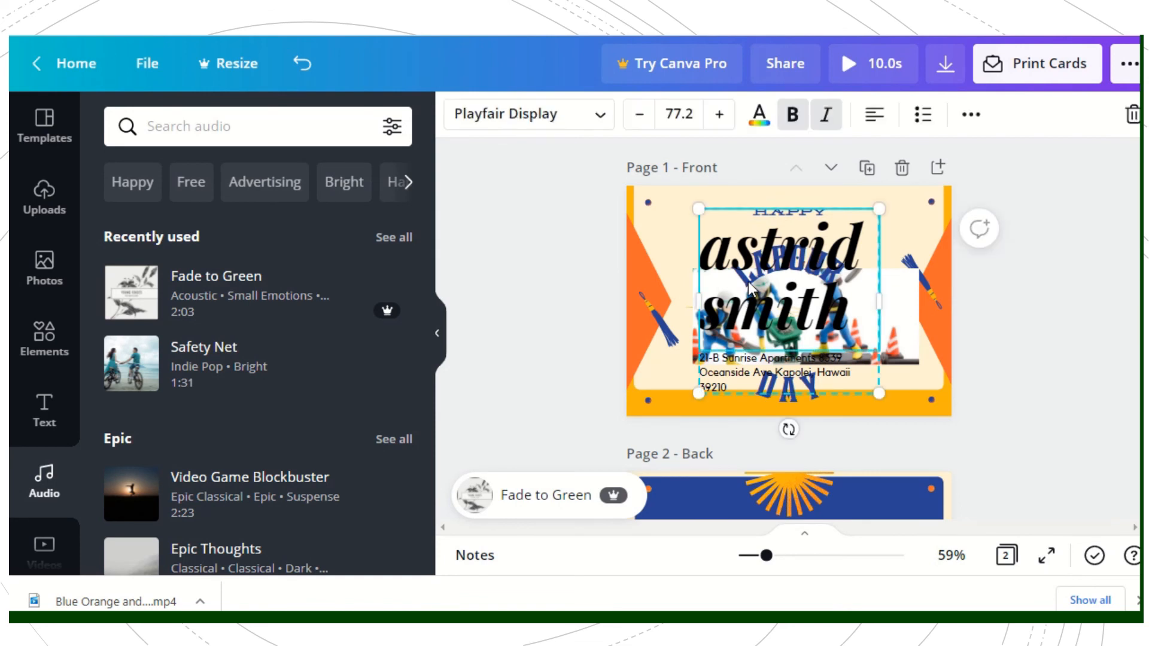
pyautogui.press('Delete')
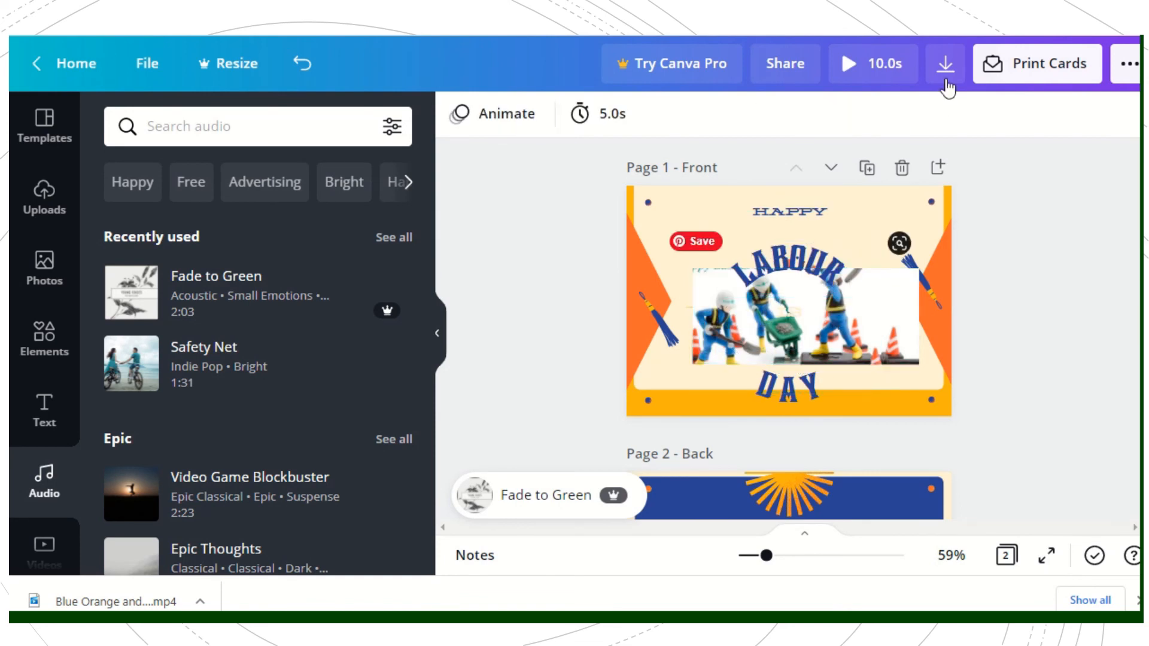
pyautogui.click(865, 63)
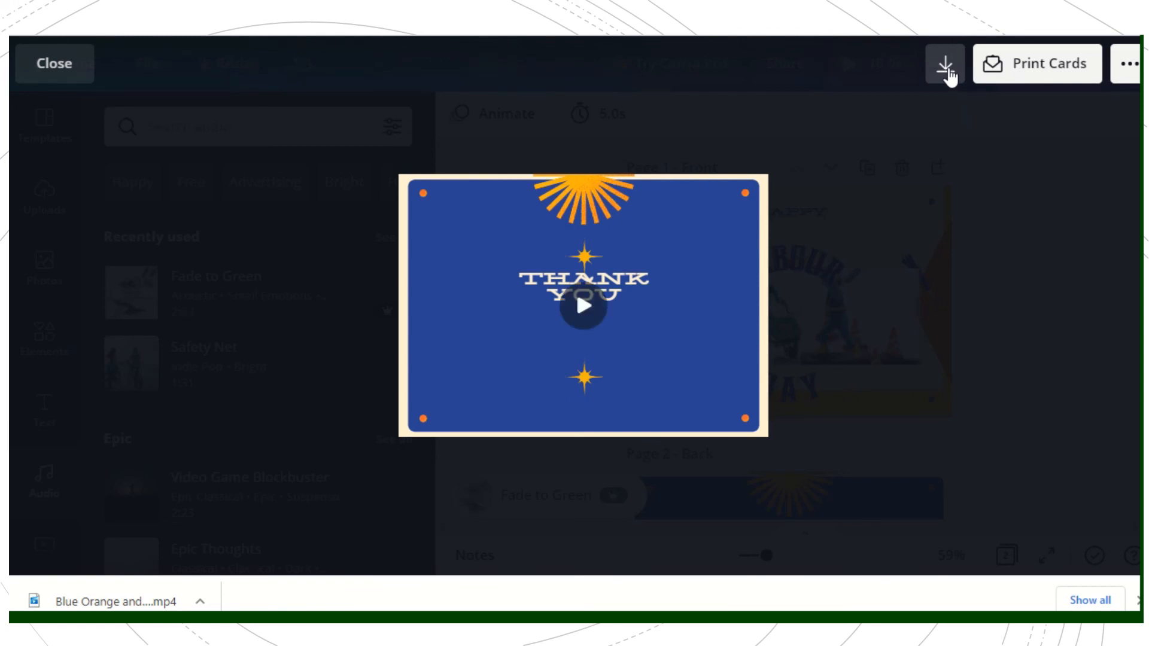
# Step: Try to download all pages as an MP4 video using the Canva Pro option, and dismiss the trial offer
pyautogui.click(951, 75)
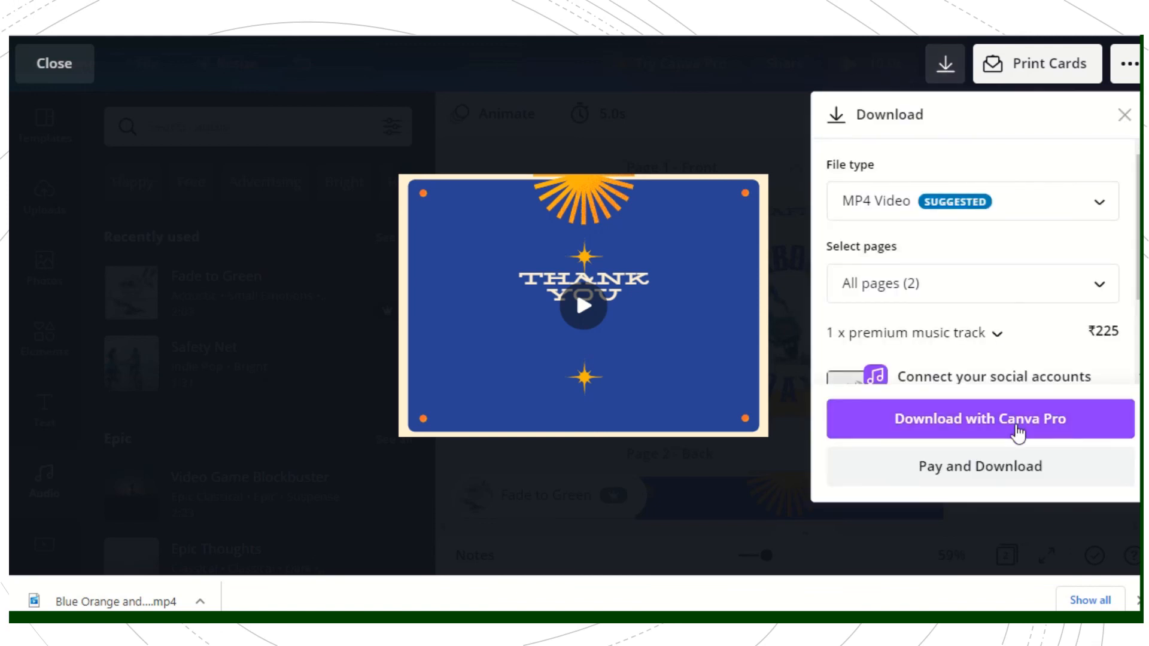
pyautogui.click(1016, 426)
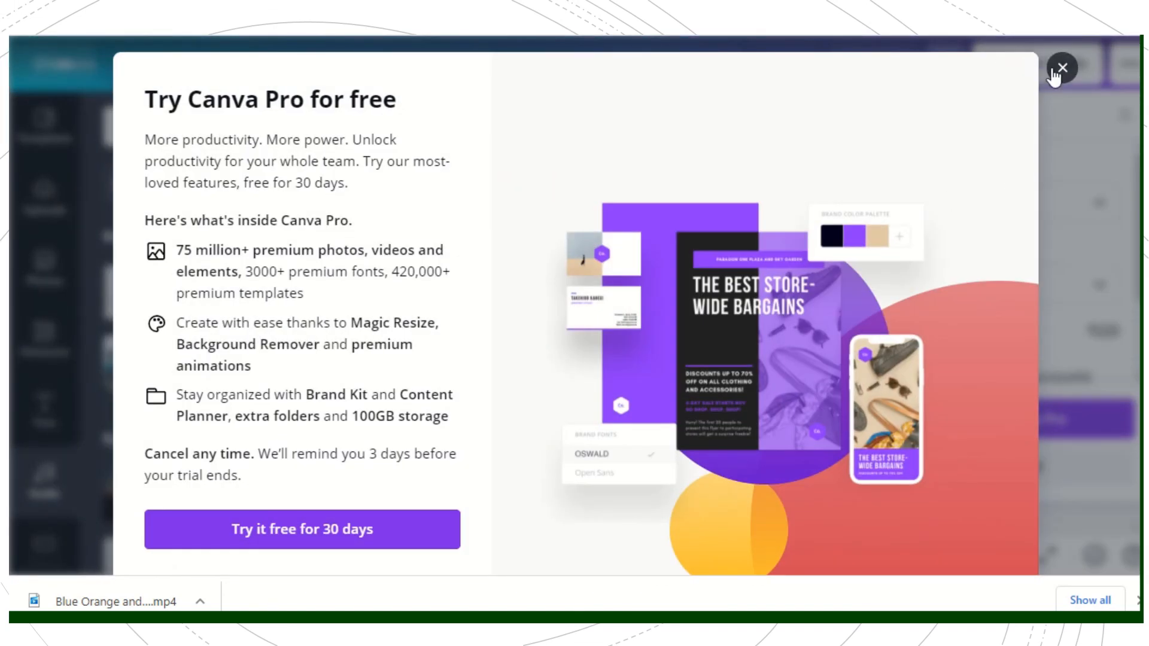
pyautogui.click(1059, 70)
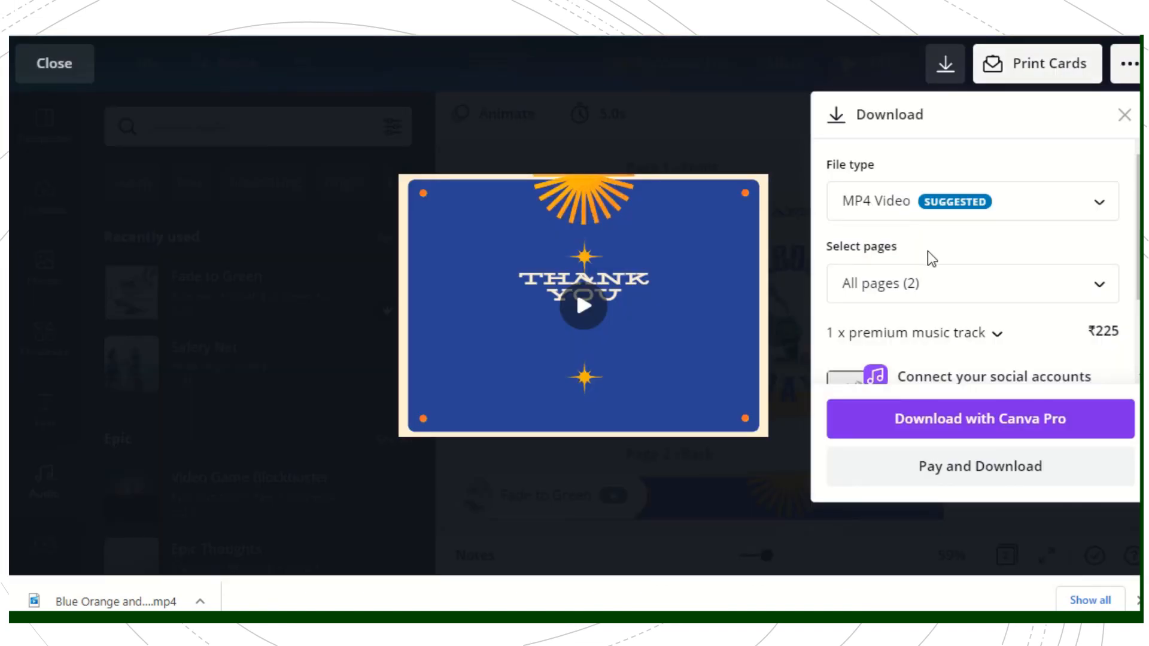